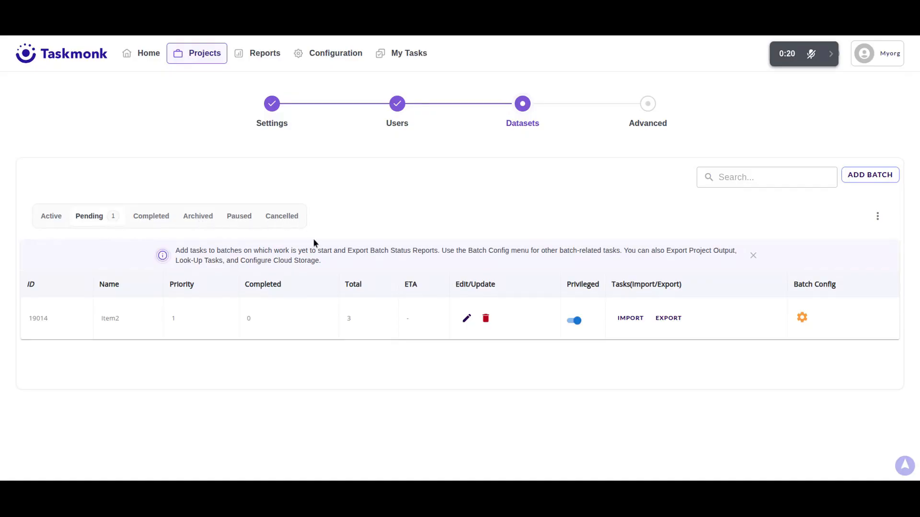
Start a project output export and limit the batch status to Completed, leaving out Active and Pending.
{"action": "left_click", "coordinate": [878, 218]}
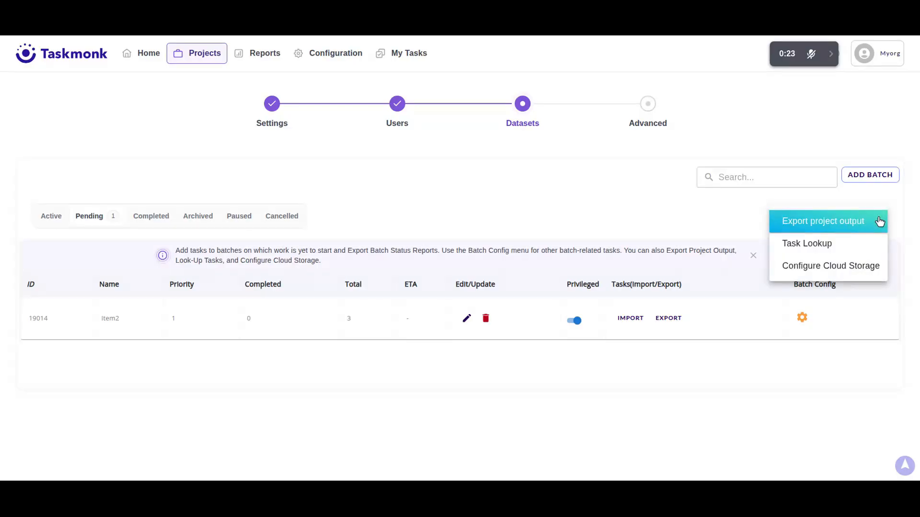
{"action": "left_click", "coordinate": [849, 223]}
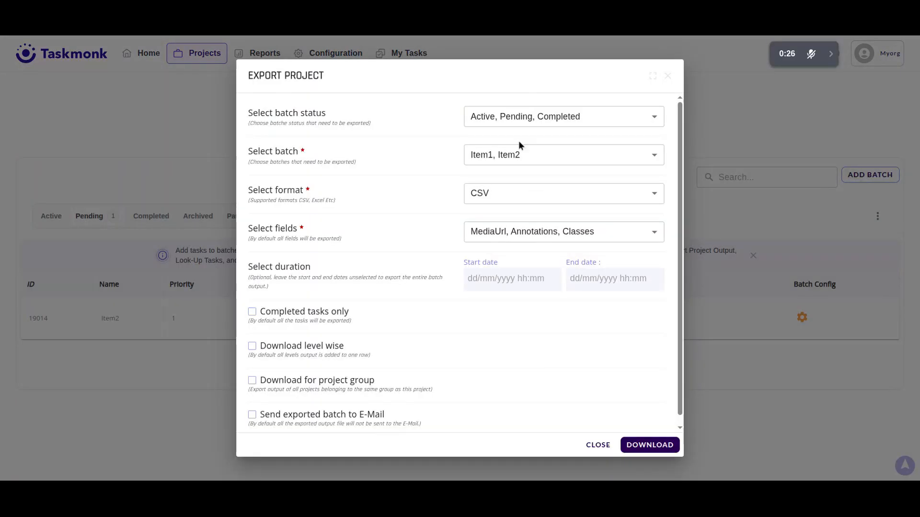
{"action": "left_click", "coordinate": [534, 118]}
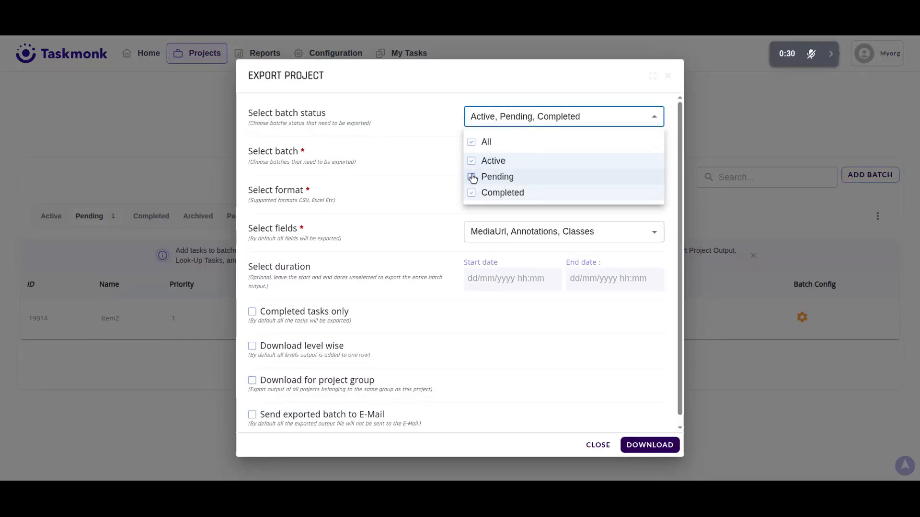
{"action": "left_click", "coordinate": [472, 178]}
{"action": "left_click", "coordinate": [472, 161]}
{"action": "left_click", "coordinate": [410, 149]}
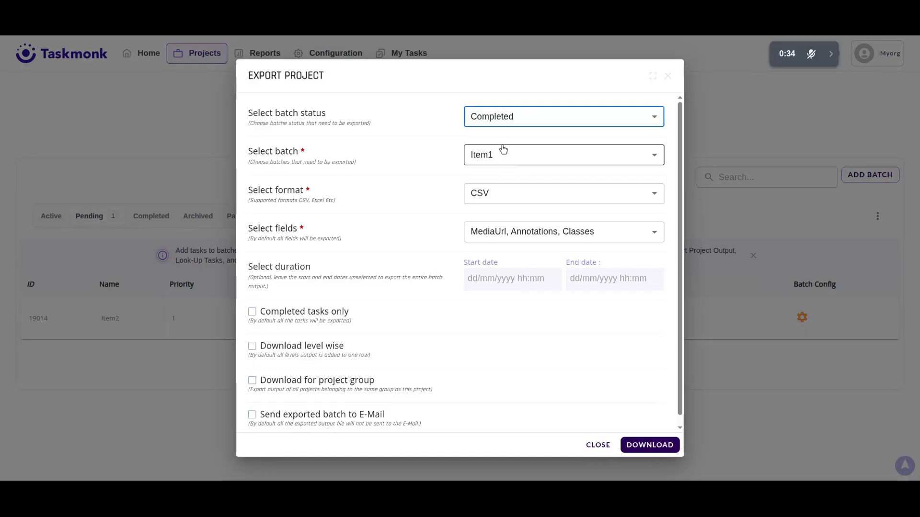
Export the Item1 batch as CSV with the MediaUrl, Annotations and Classes fields, then close the export dialog.
{"action": "left_click", "coordinate": [532, 160]}
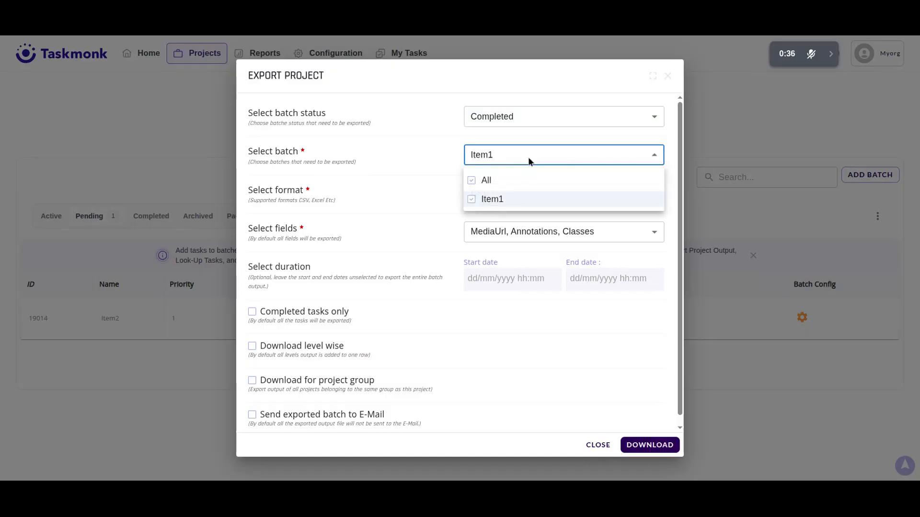
{"action": "left_click", "coordinate": [433, 160]}
{"action": "left_click", "coordinate": [511, 197]}
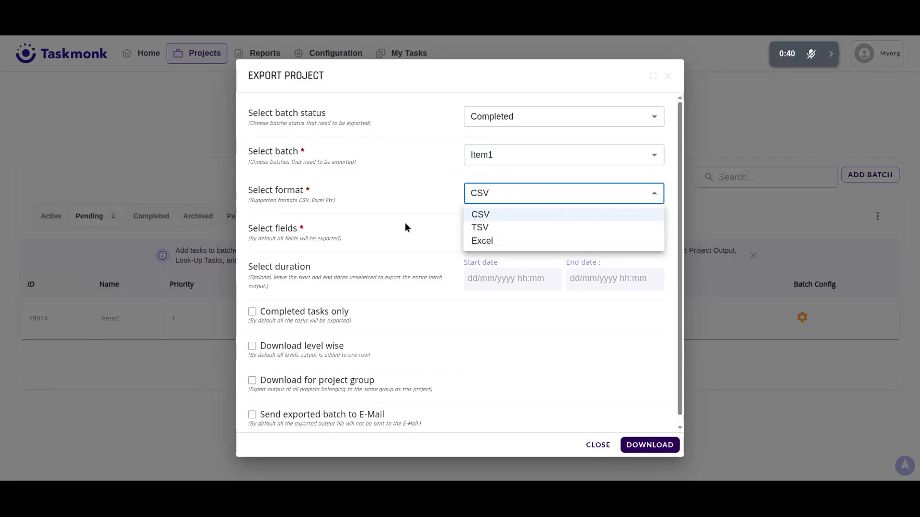
{"action": "left_click", "coordinate": [404, 181]}
{"action": "left_click", "coordinate": [473, 232]}
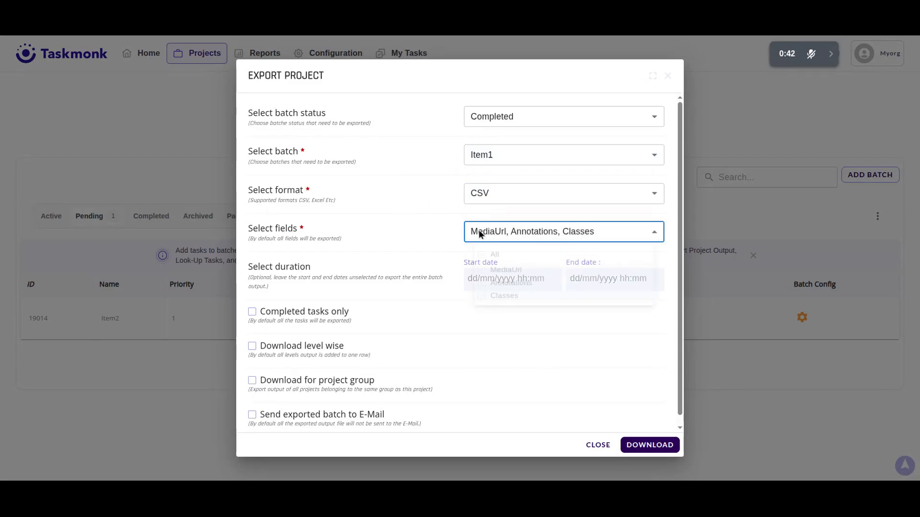
{"action": "left_click", "coordinate": [428, 212]}
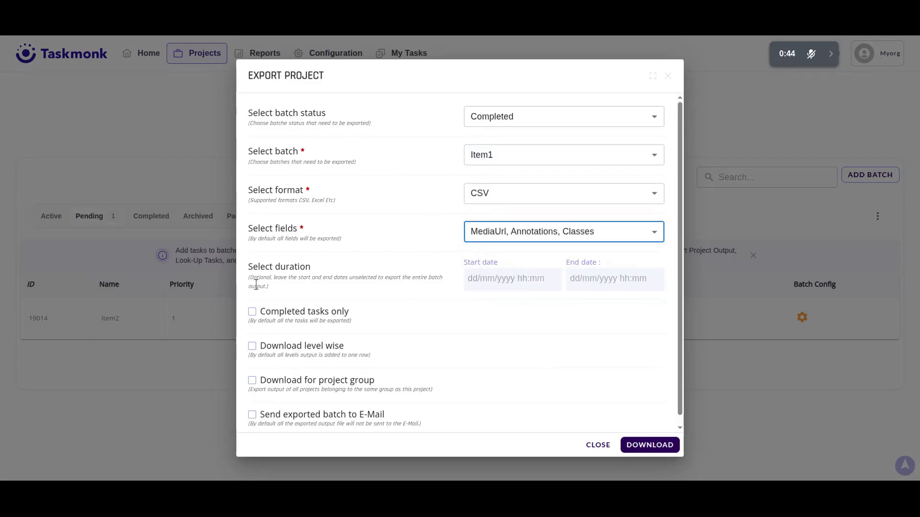
{"action": "scroll", "coordinate": [442, 358], "scroll_direction": "down", "scroll_amount": 1}
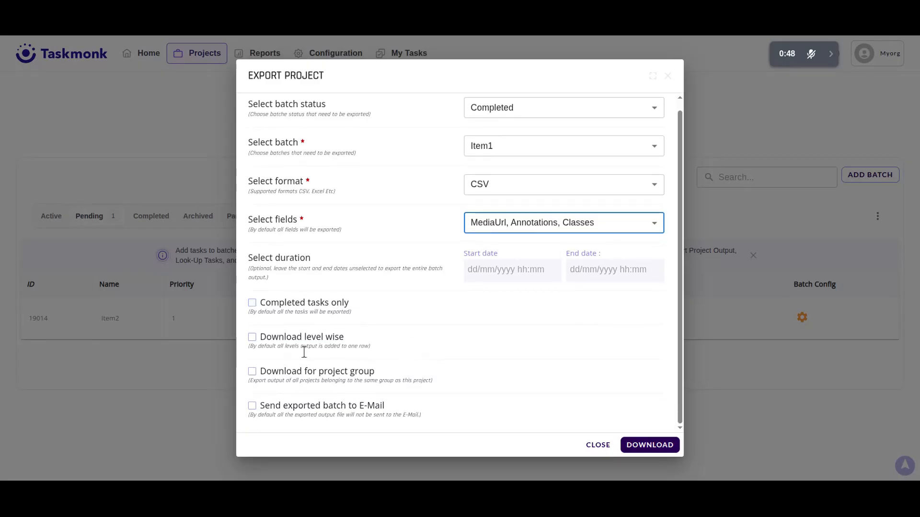
{"action": "left_click", "coordinate": [635, 445]}
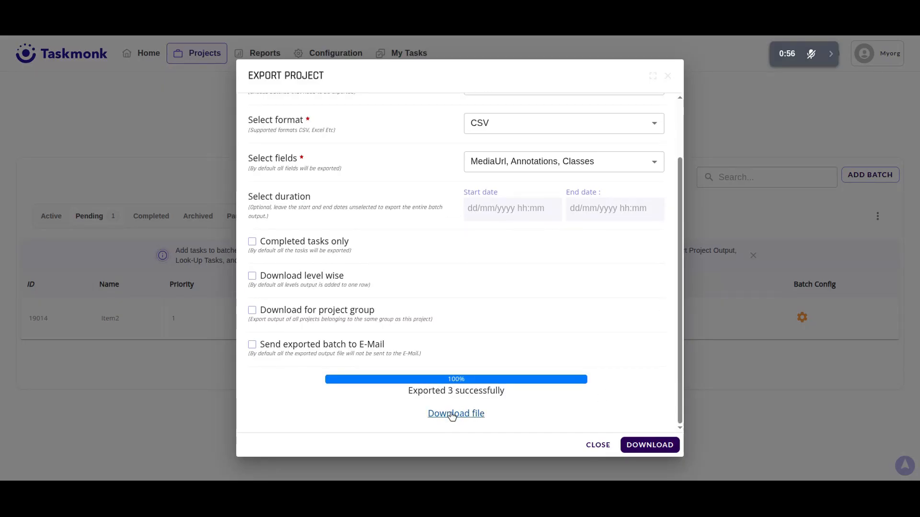
{"action": "left_click", "coordinate": [668, 77]}
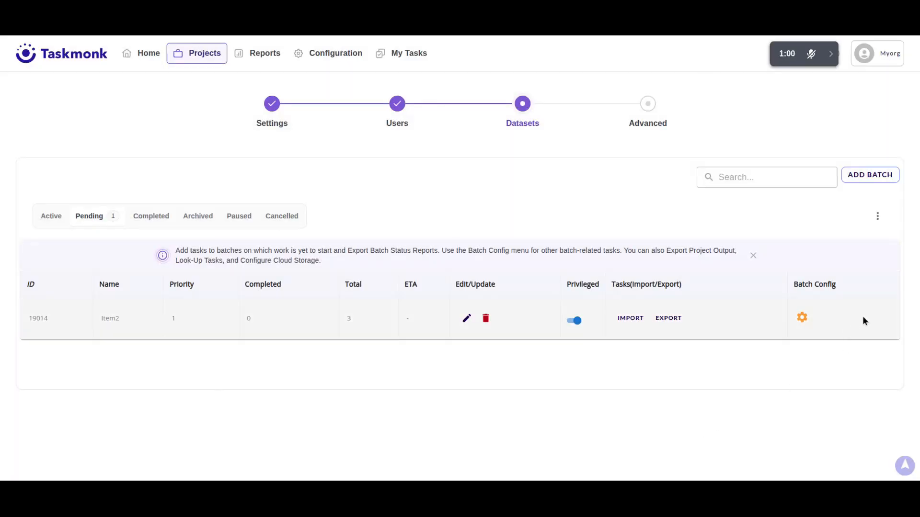
Look up tasks by MediaUrl with the value No, then close the lookup result.
{"action": "left_click", "coordinate": [877, 216]}
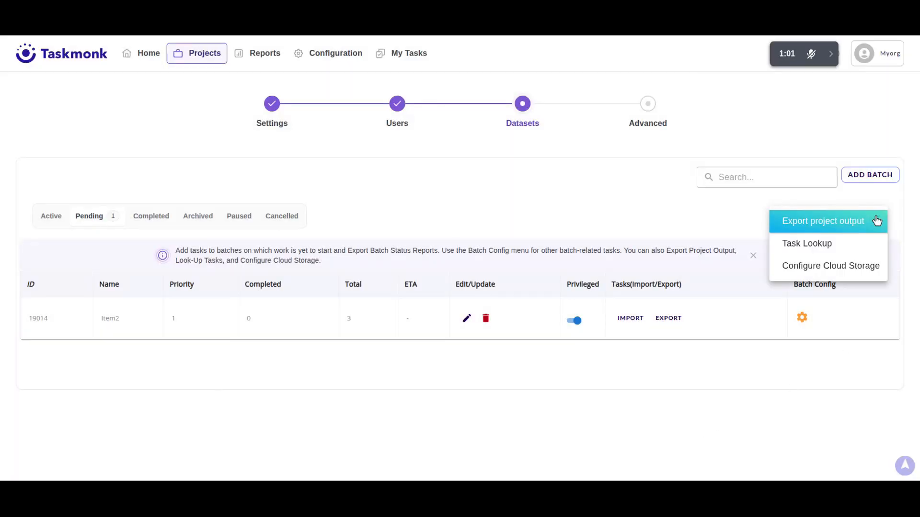
{"action": "left_click", "coordinate": [821, 245]}
{"action": "left_click", "coordinate": [410, 269]}
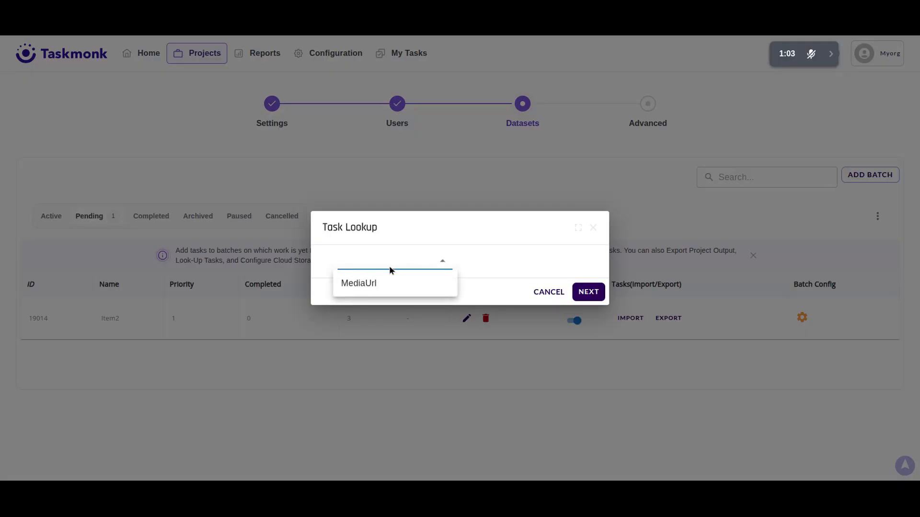
{"action": "left_click", "coordinate": [367, 287]}
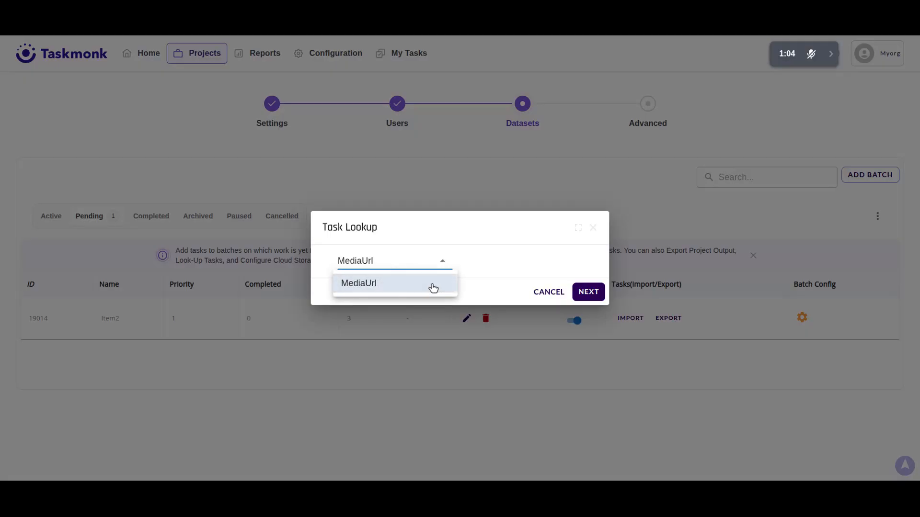
{"action": "left_click", "coordinate": [580, 290]}
{"action": "left_click", "coordinate": [582, 291]}
{"action": "left_click", "coordinate": [519, 267]}
{"action": "type", "text": "No"}
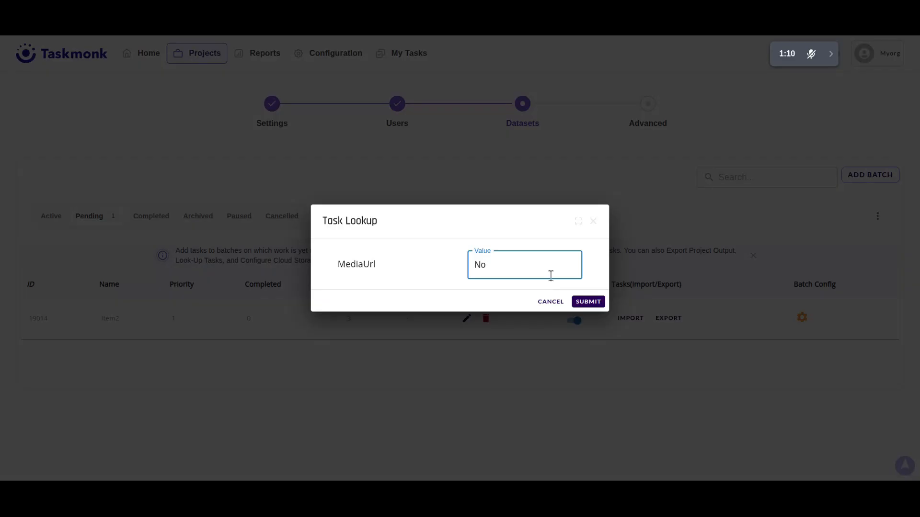
{"action": "left_click", "coordinate": [588, 302]}
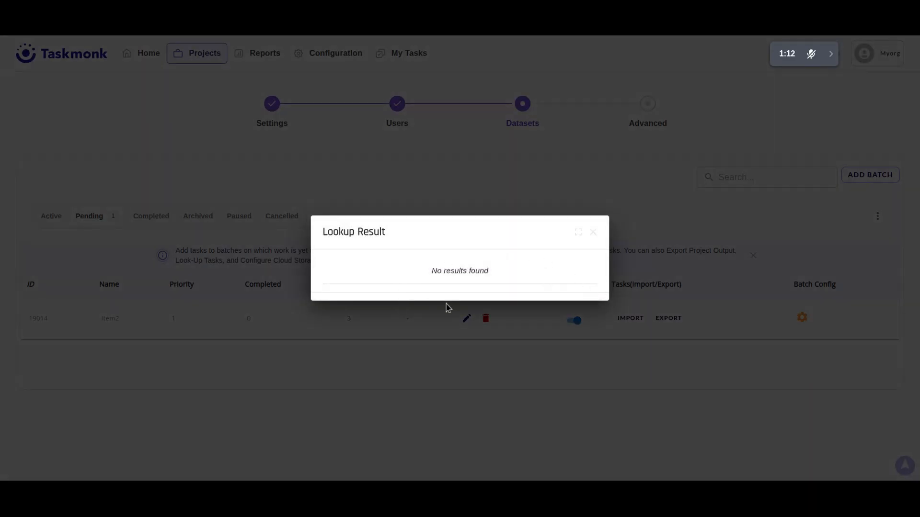
{"action": "left_click", "coordinate": [593, 234]}
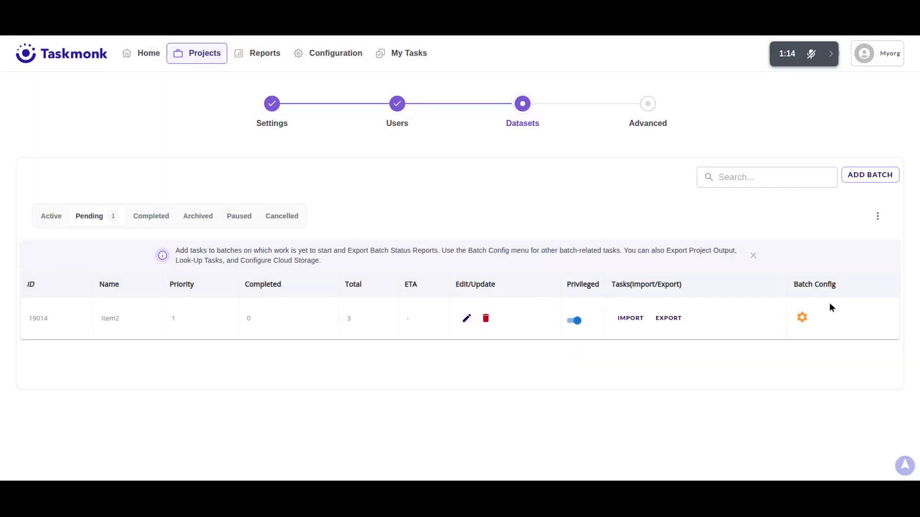
Select Amazon S3 as the project's cloud storage and submit its configuration.
{"action": "left_click", "coordinate": [877, 218]}
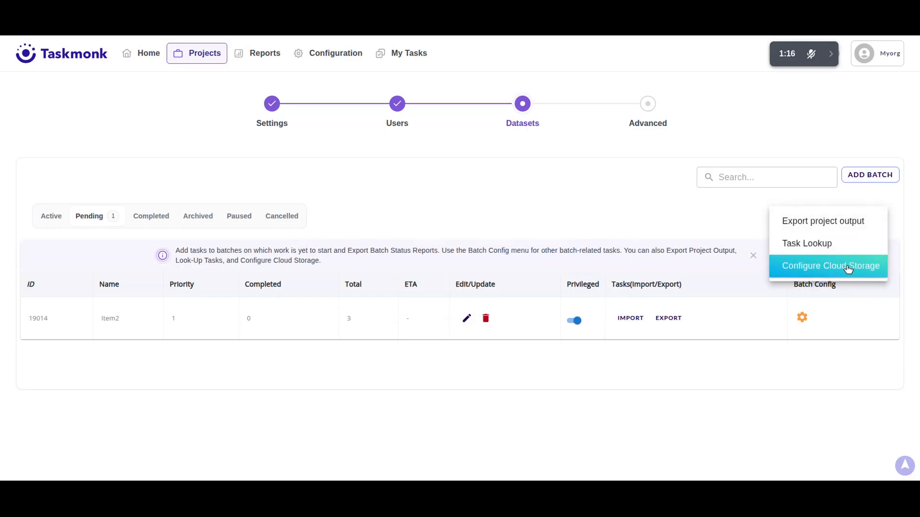
{"action": "left_click", "coordinate": [846, 267]}
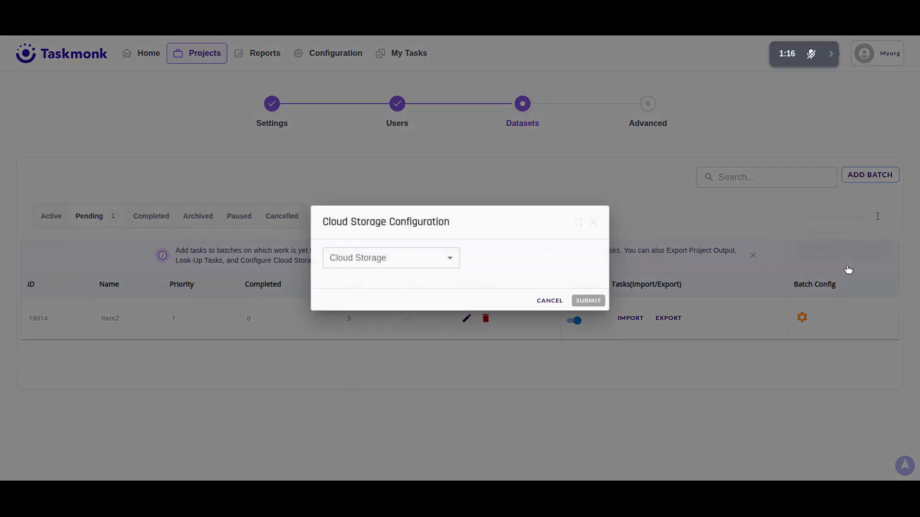
{"action": "left_click", "coordinate": [408, 263]}
{"action": "left_click", "coordinate": [374, 286]}
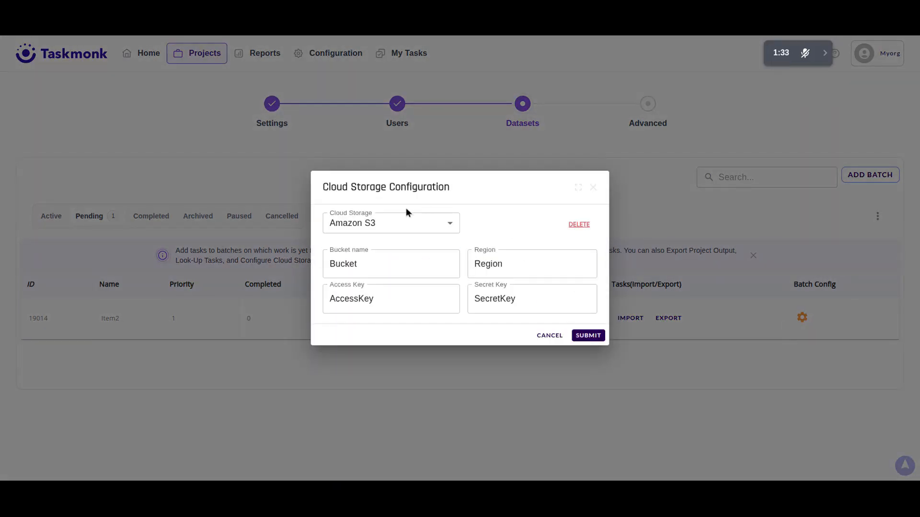
{"action": "left_click", "coordinate": [556, 290]}
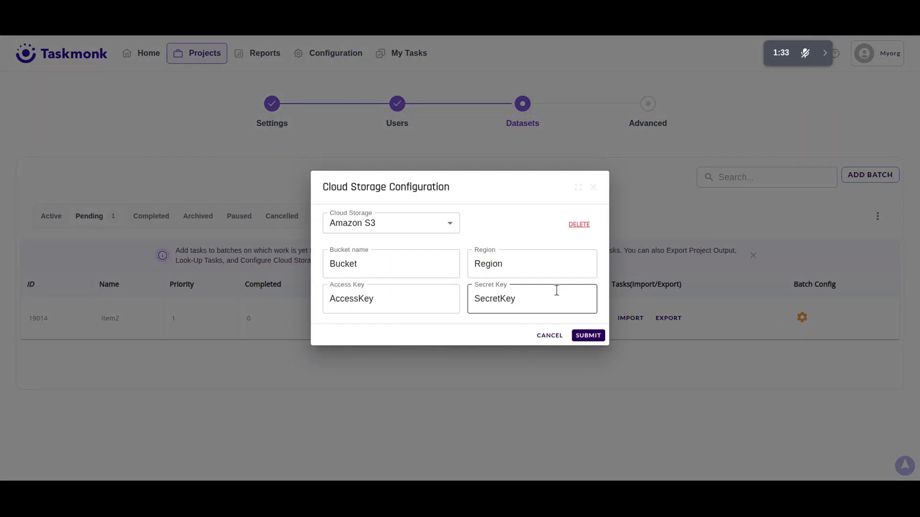
{"action": "left_click", "coordinate": [592, 337]}
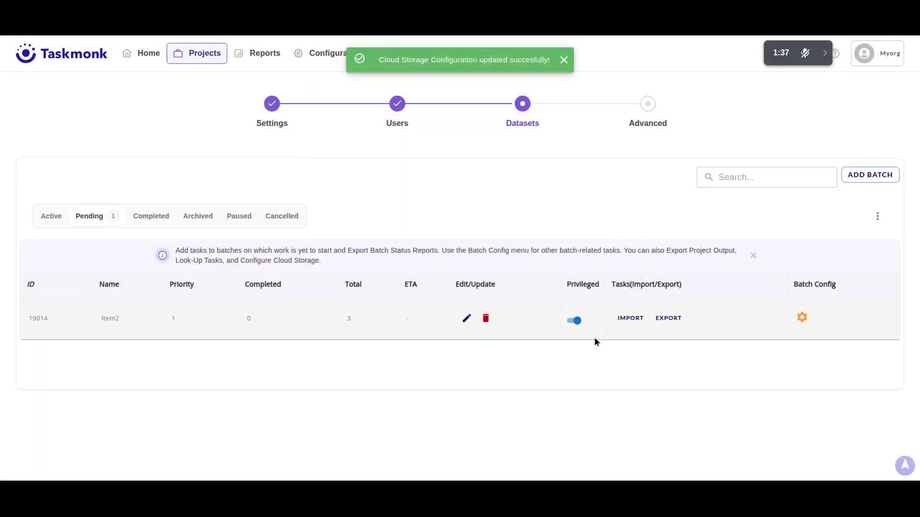
Set up a Cloud task import for the Item2 batch with media folder name Foldername and file extension JPG.
{"action": "left_click", "coordinate": [629, 318]}
{"action": "left_click", "coordinate": [497, 201]}
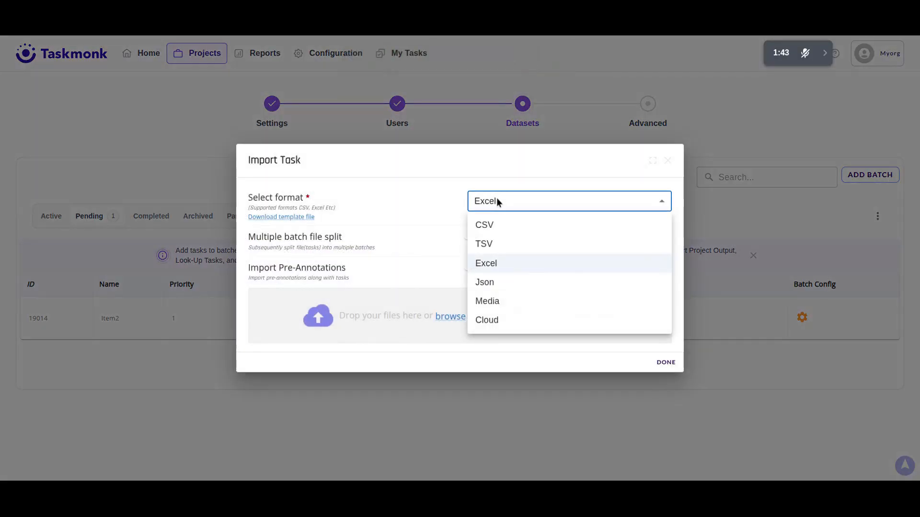
{"action": "left_click", "coordinate": [488, 322]}
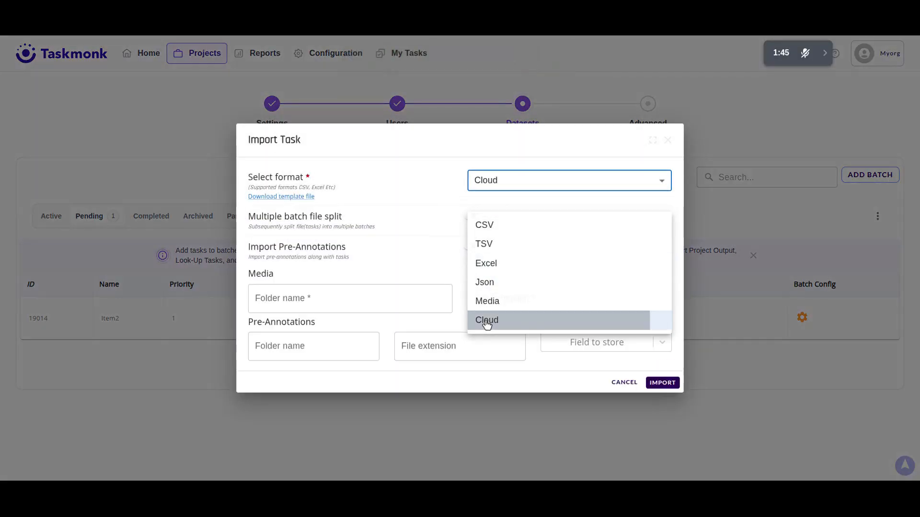
{"action": "left_click", "coordinate": [377, 301]}
{"action": "type", "text": "Foldername"}
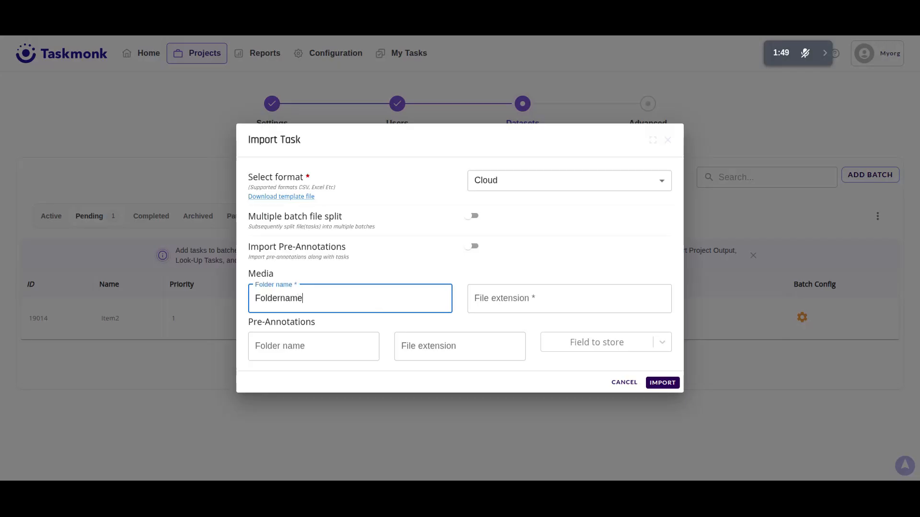
{"action": "left_click", "coordinate": [521, 307]}
{"action": "type", "text": "JPG"}
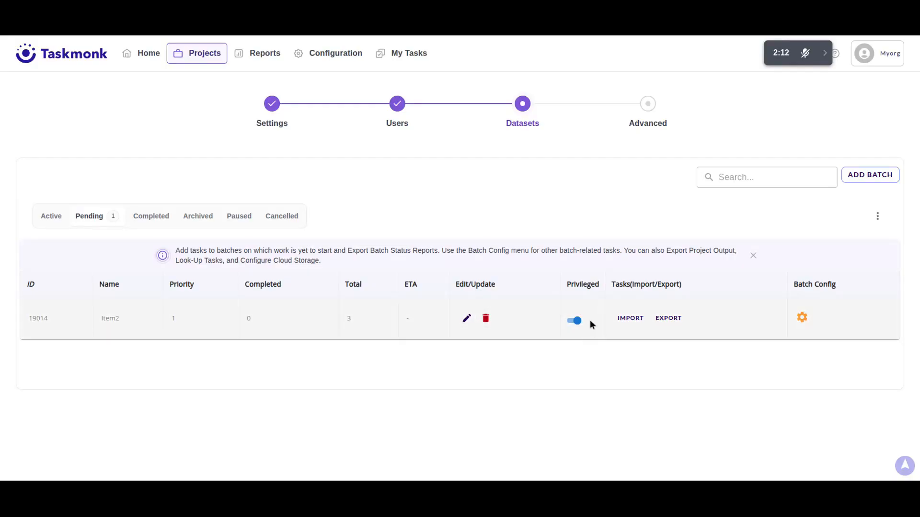
Review the export options of the Item2 batch, then its batch tasks and the status code note.
{"action": "left_click", "coordinate": [664, 318]}
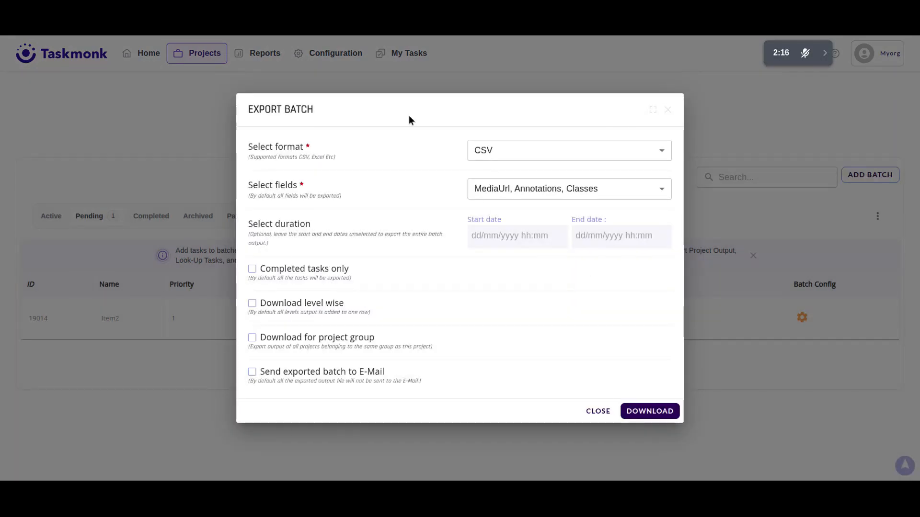
{"action": "left_click", "coordinate": [668, 111]}
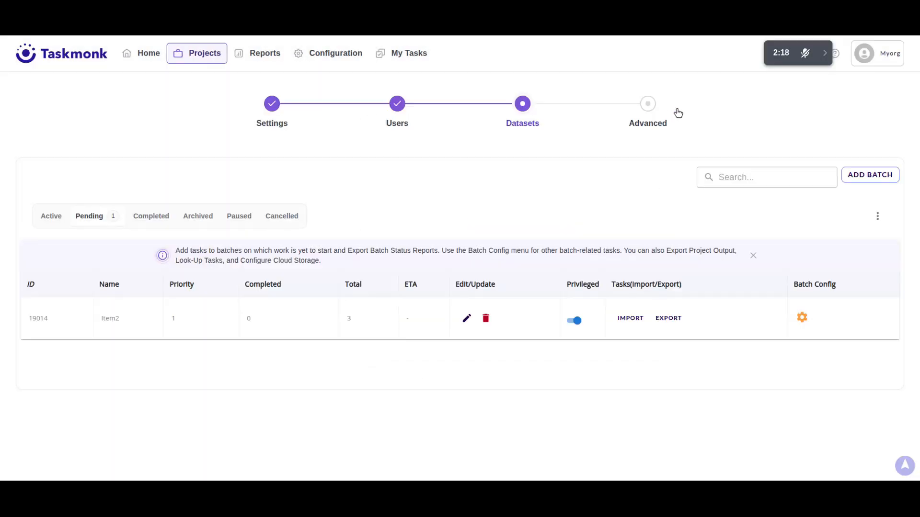
{"action": "left_click", "coordinate": [801, 320]}
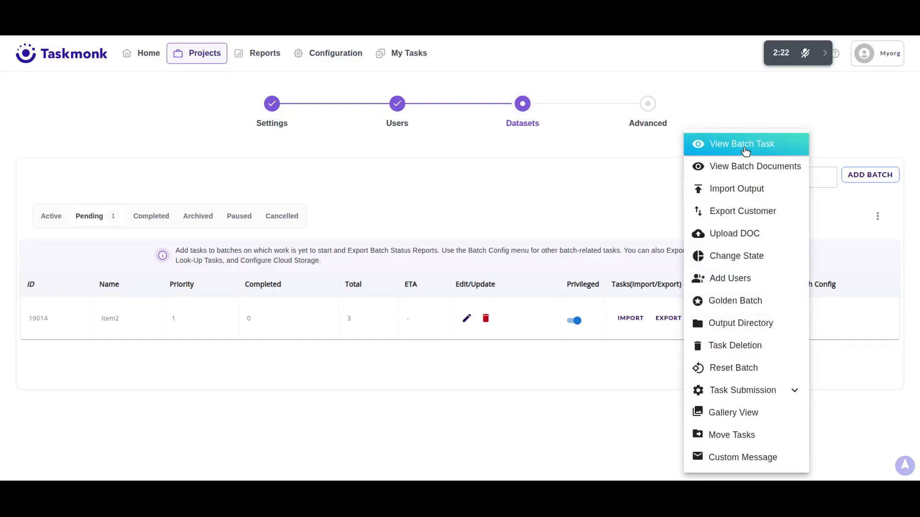
{"action": "left_click", "coordinate": [744, 145]}
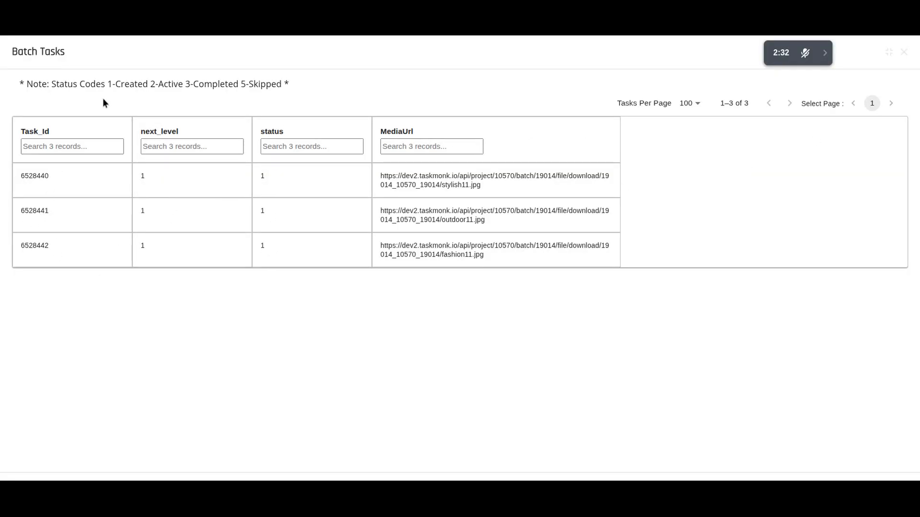
{"action": "left_click_drag", "start_coordinate": [26, 84], "coordinate": [339, 90]}
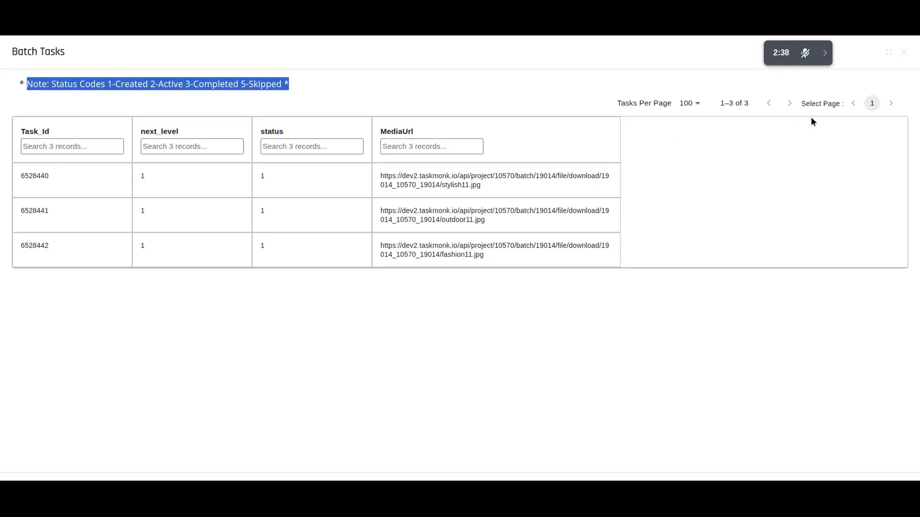
{"action": "left_click", "coordinate": [904, 52]}
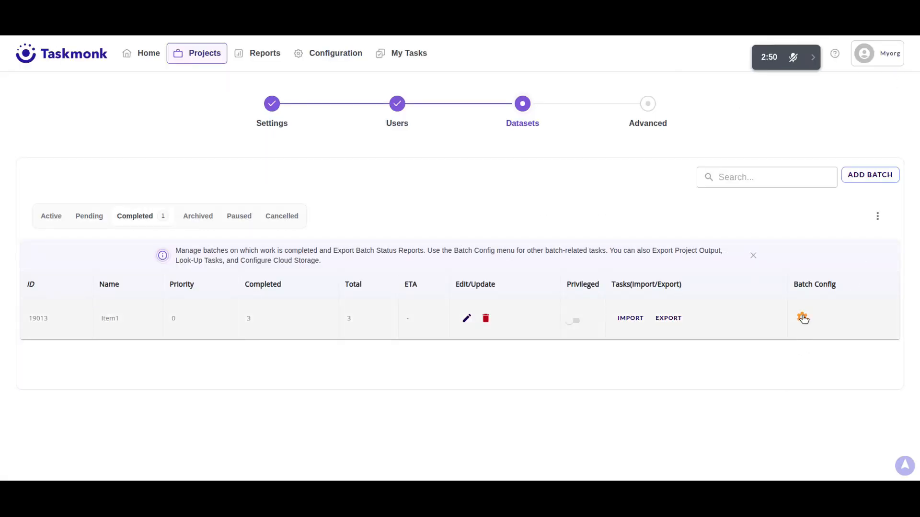
View the batch documents of the completed Item1 batch and preview the Reference1 document.
{"action": "left_click", "coordinate": [802, 318]}
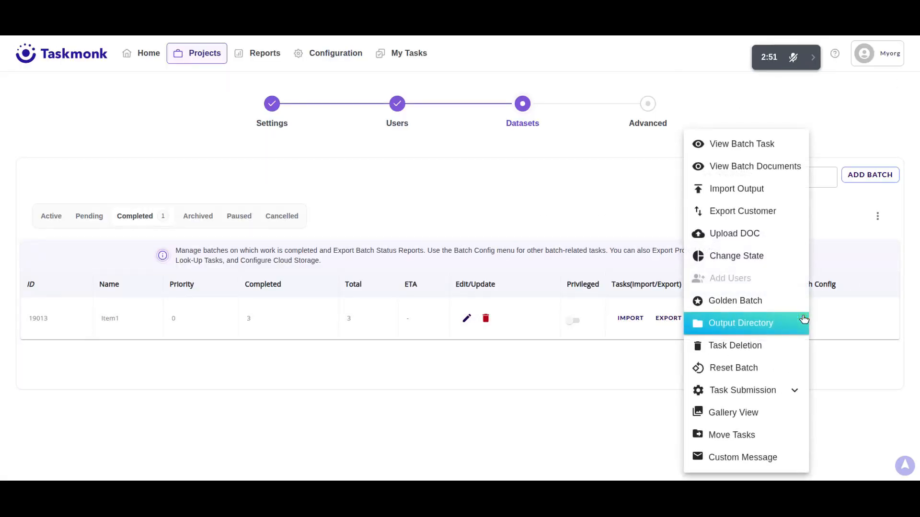
{"action": "left_click", "coordinate": [763, 175]}
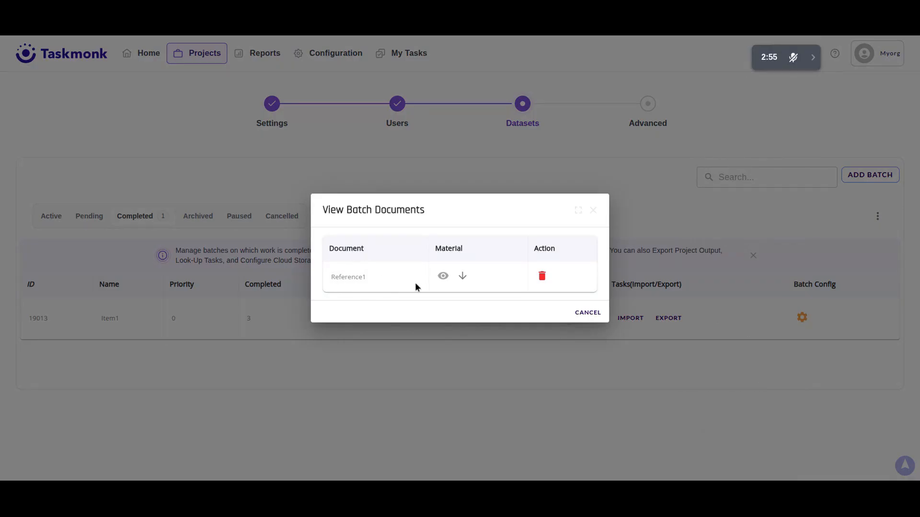
{"action": "left_click", "coordinate": [443, 277]}
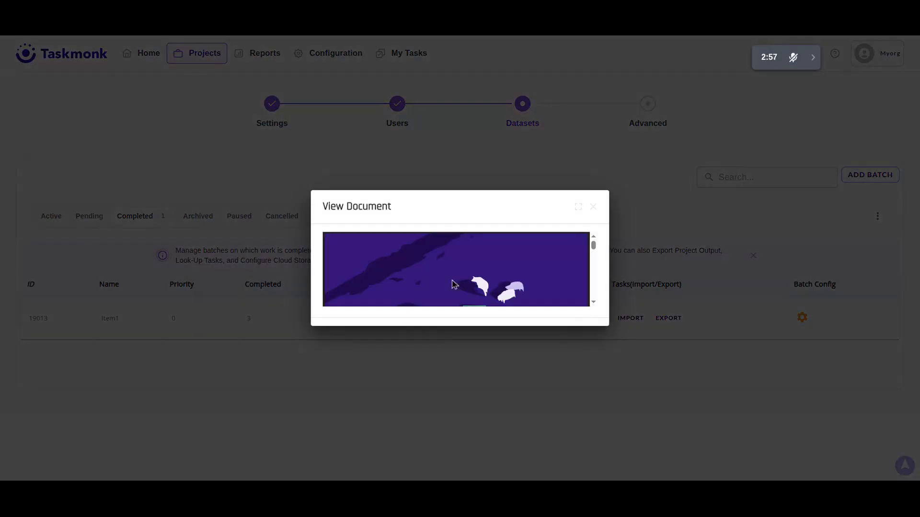
Read through the Reference1 document in full-screen view, then close the preview and the batch documents list.
{"action": "left_click", "coordinate": [575, 208]}
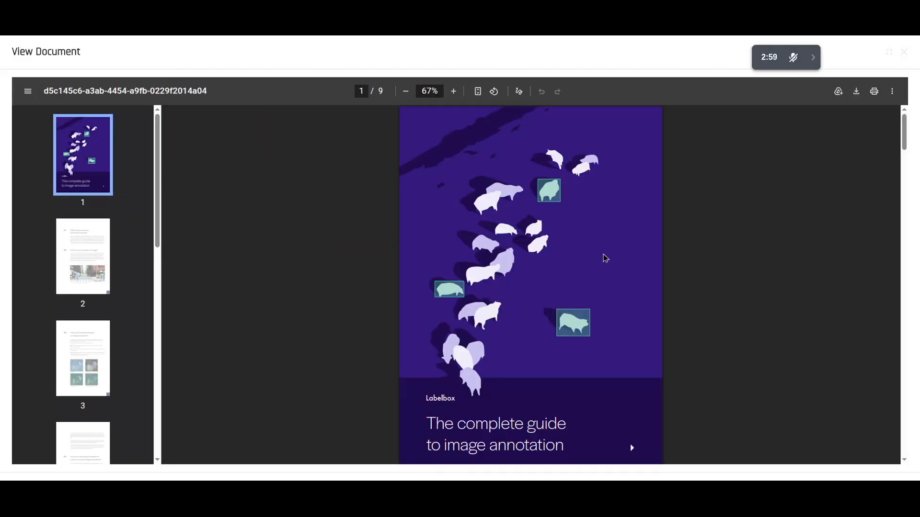
{"action": "scroll", "coordinate": [604, 257], "scroll_direction": "down", "scroll_amount": 5}
{"action": "scroll", "coordinate": [655, 381], "scroll_direction": "down", "scroll_amount": 15}
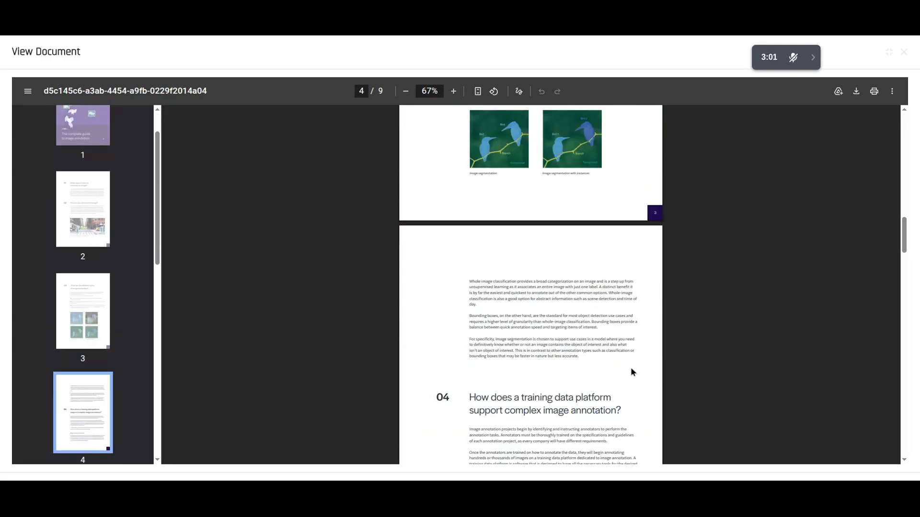
{"action": "scroll", "coordinate": [834, 264], "scroll_direction": "up", "scroll_amount": 6}
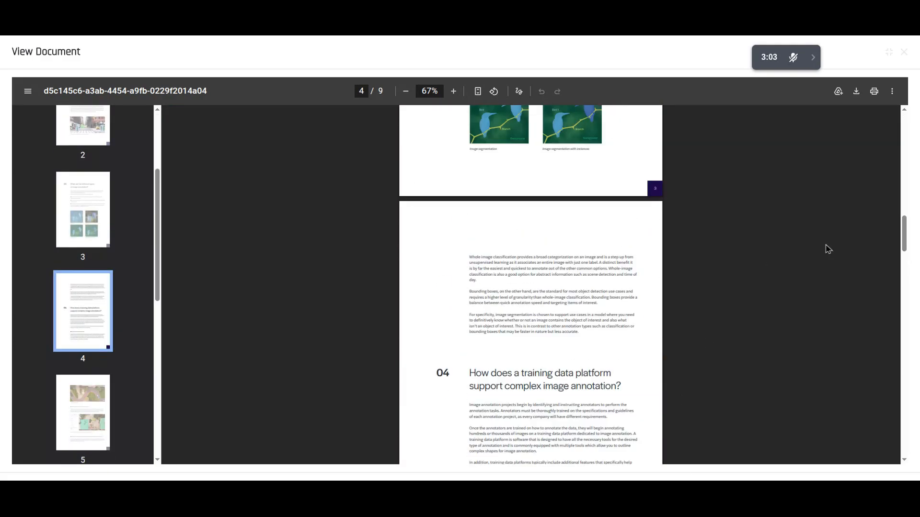
{"action": "left_click", "coordinate": [904, 52]}
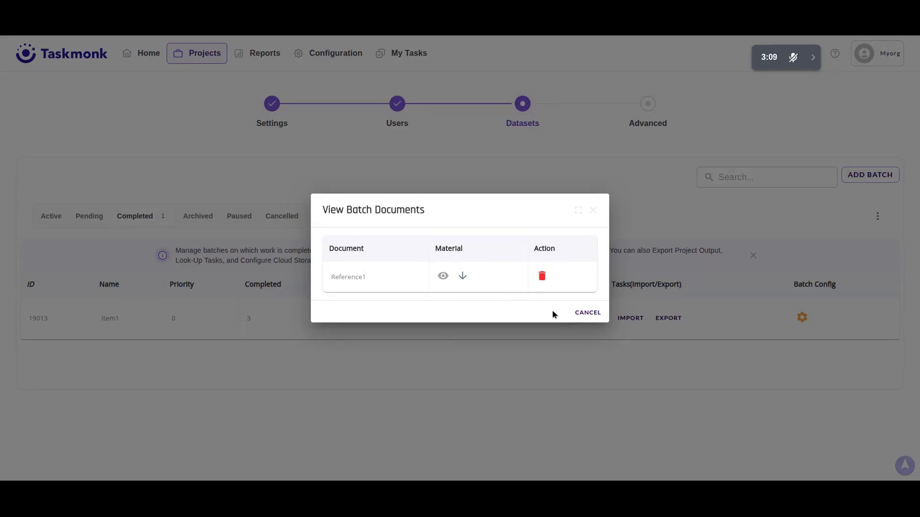
{"action": "left_click", "coordinate": [583, 313]}
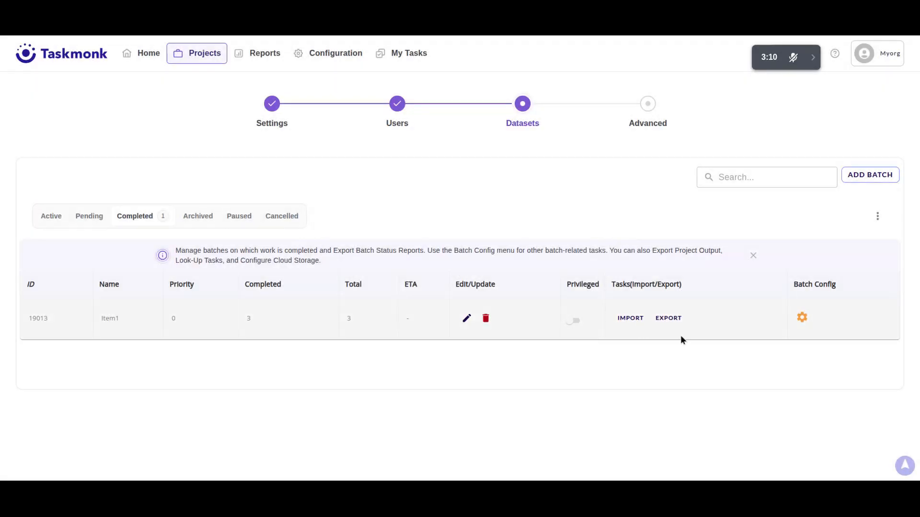
Set up an output import for the Item1 batch with CSV format and level 0, browse for a file, and close without importing.
{"action": "left_click", "coordinate": [803, 318]}
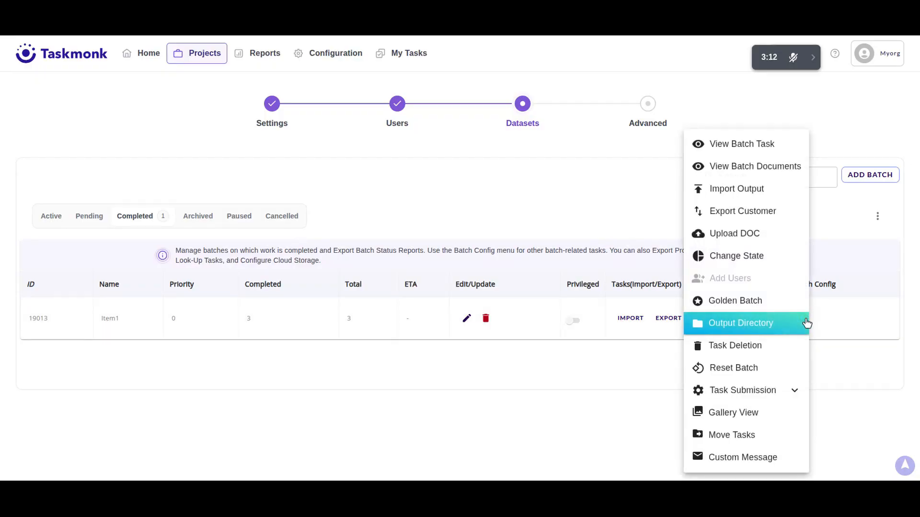
{"action": "left_click", "coordinate": [746, 187]}
{"action": "left_click", "coordinate": [441, 186]}
{"action": "left_click", "coordinate": [443, 212]}
{"action": "left_click", "coordinate": [422, 269]}
{"action": "left_click", "coordinate": [413, 297]}
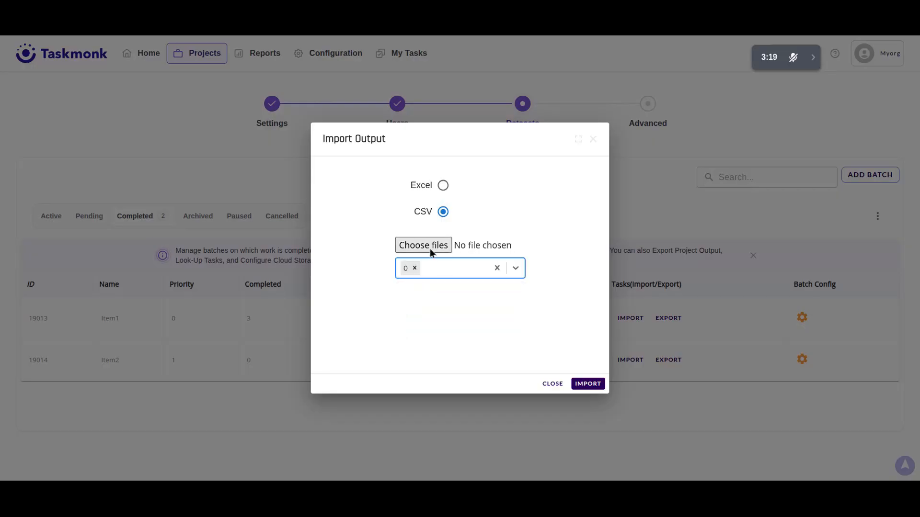
{"action": "left_click", "coordinate": [430, 246]}
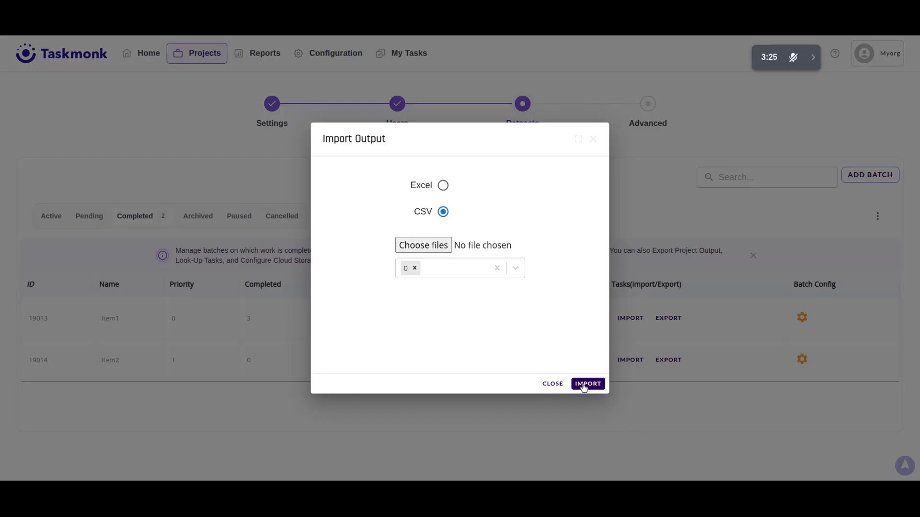
{"action": "left_click", "coordinate": [552, 384]}
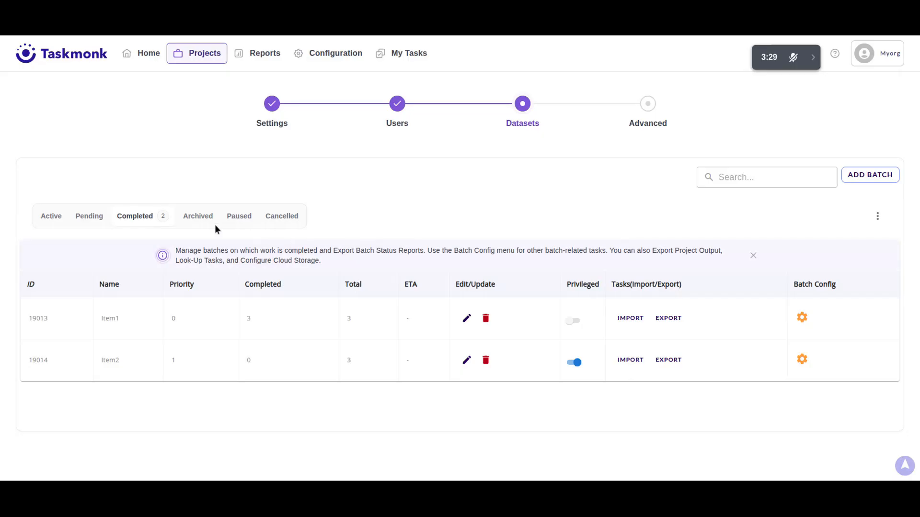
Run the customer export of the completed Item1 batch in CSV format, download the file and dismiss the export notice.
{"action": "left_click", "coordinate": [128, 219]}
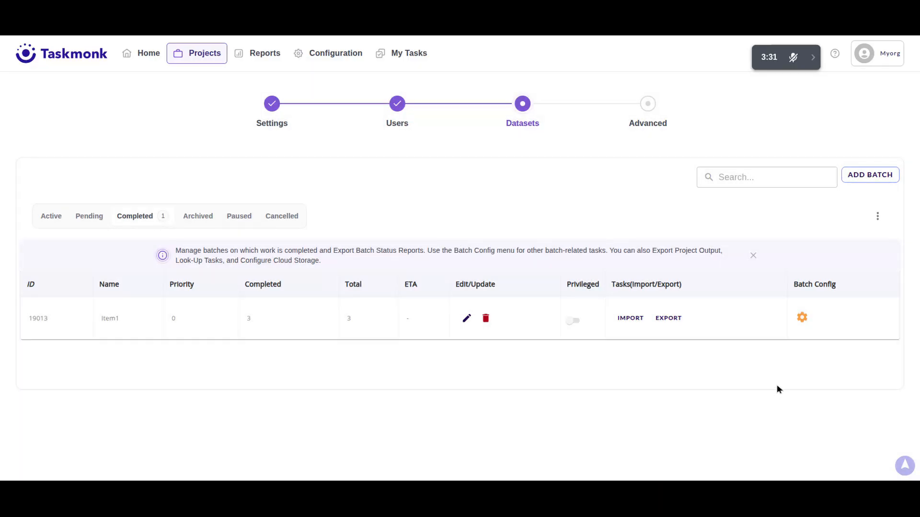
{"action": "left_click", "coordinate": [803, 320]}
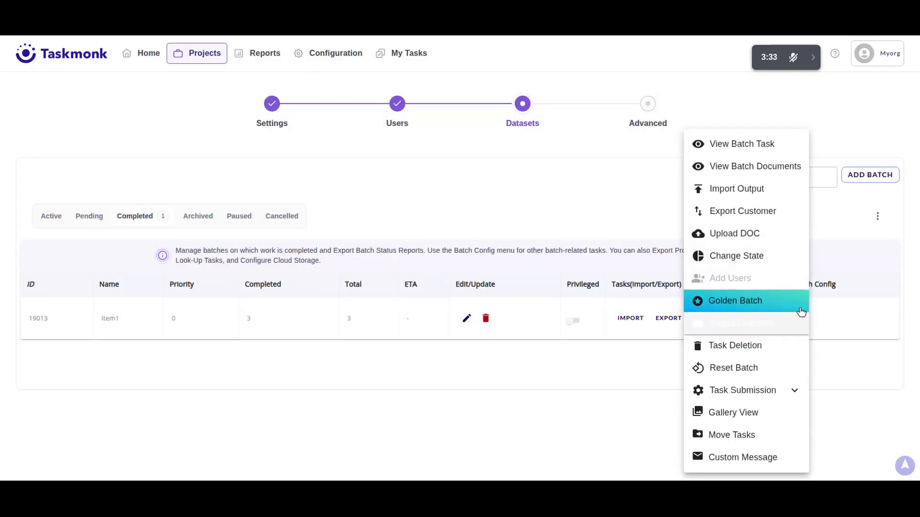
{"action": "left_click", "coordinate": [772, 217]}
{"action": "left_click", "coordinate": [497, 152]}
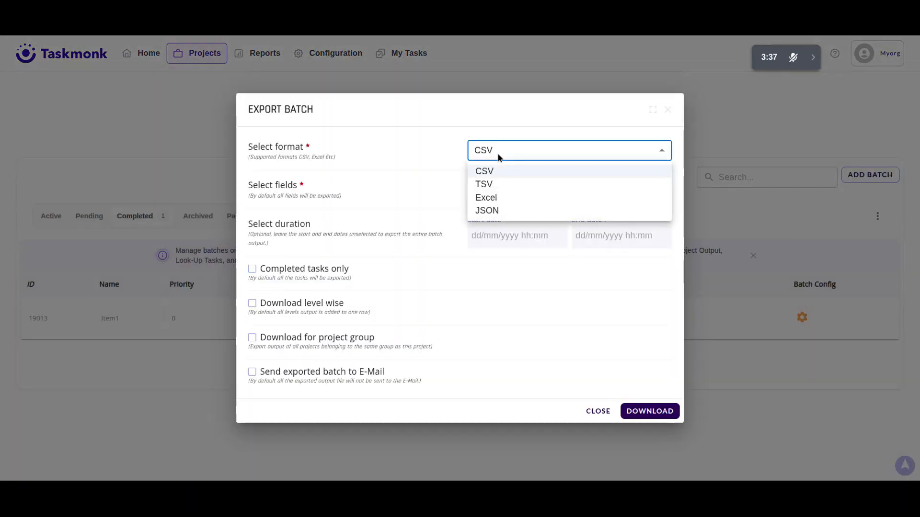
{"action": "left_click", "coordinate": [358, 185]}
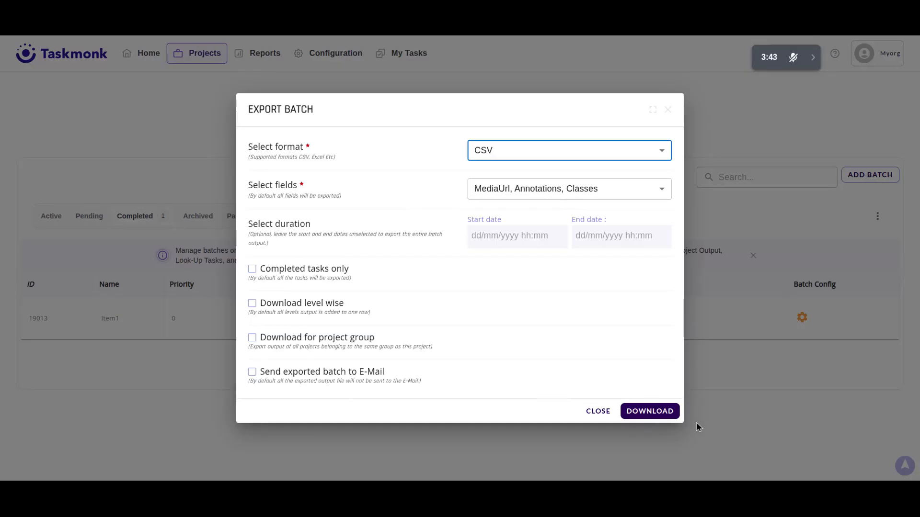
{"action": "left_click", "coordinate": [649, 411]}
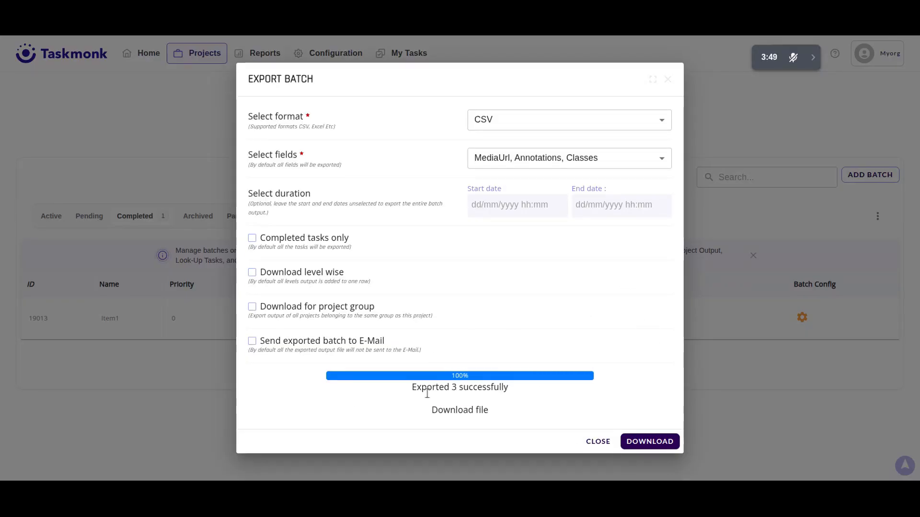
{"action": "left_click", "coordinate": [458, 412]}
{"action": "left_click", "coordinate": [597, 442]}
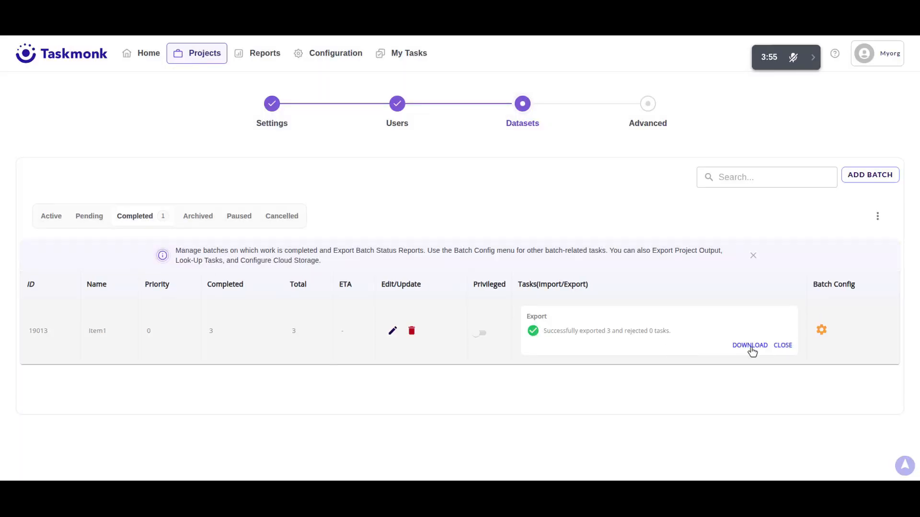
{"action": "left_click", "coordinate": [782, 346]}
Upload the Image Annotation Reference Doc PDF to the Item1 batch under the document name Reference2.
{"action": "left_click", "coordinate": [803, 318]}
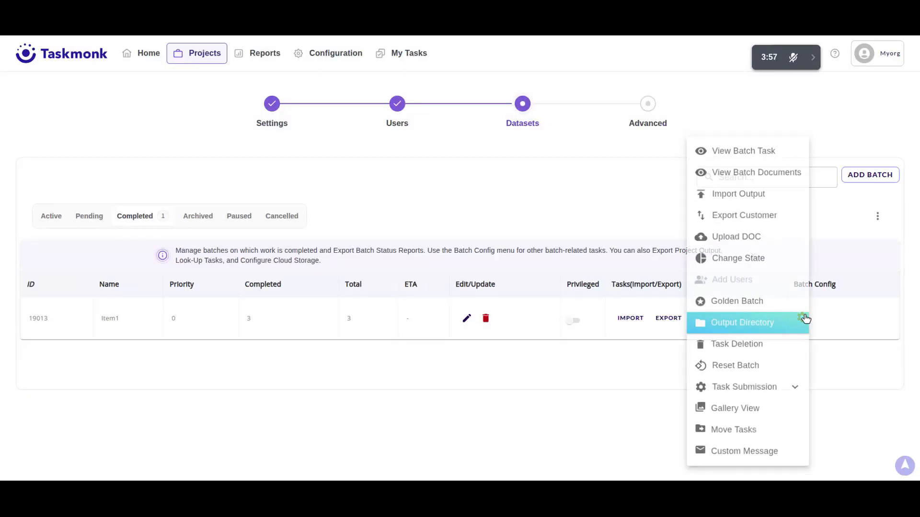
{"action": "left_click", "coordinate": [759, 235]}
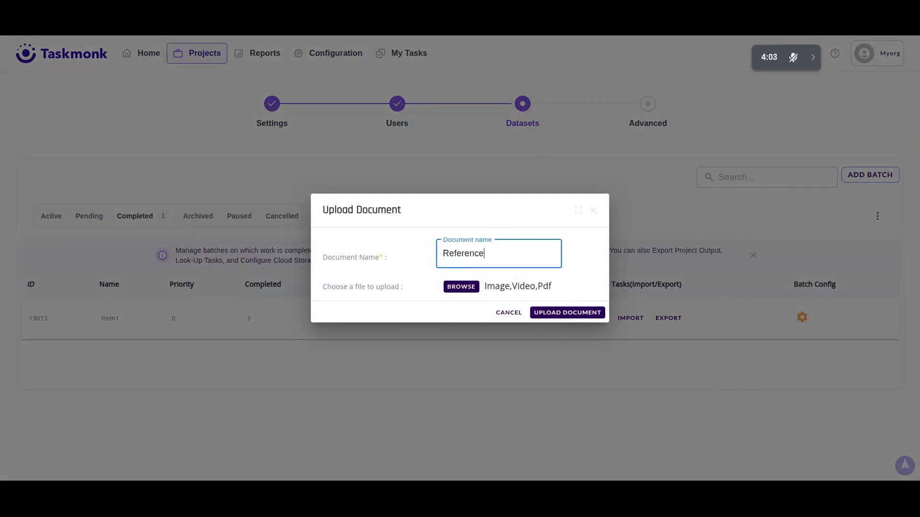
{"action": "left_click", "coordinate": [473, 290]}
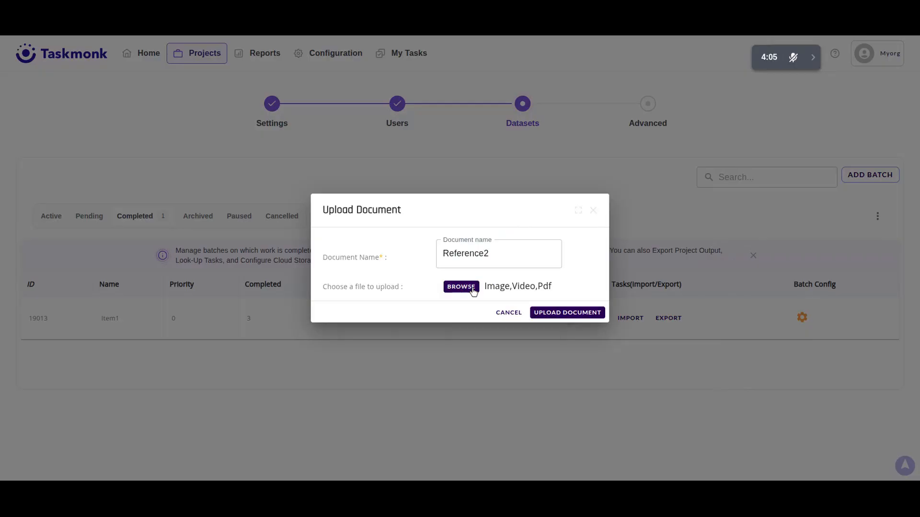
{"action": "double_click", "coordinate": [381, 175]}
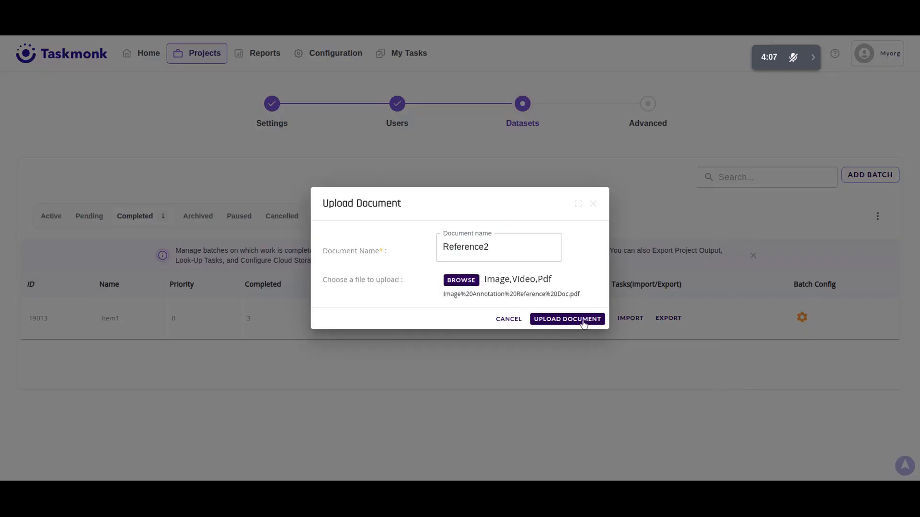
{"action": "left_click", "coordinate": [567, 319]}
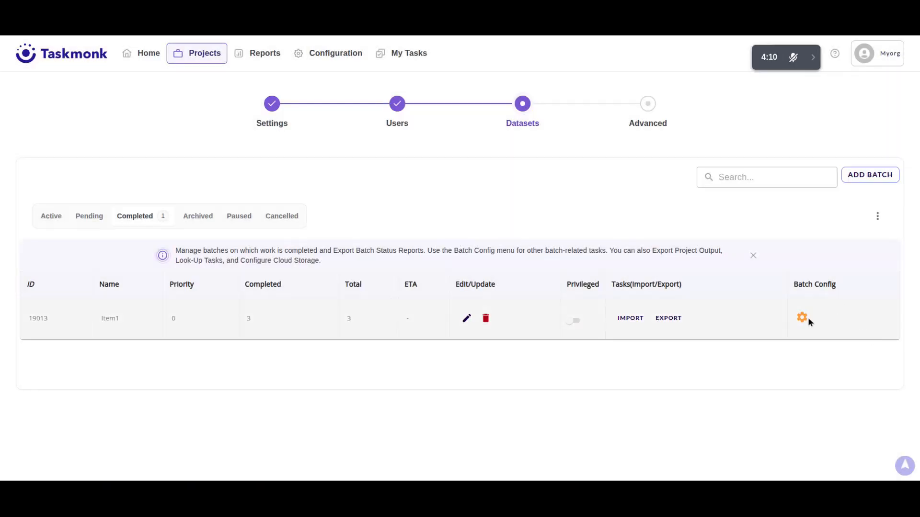
Check the Item1 batch documents list for the uploaded Reference2 document, then close the list.
{"action": "left_click", "coordinate": [802, 319]}
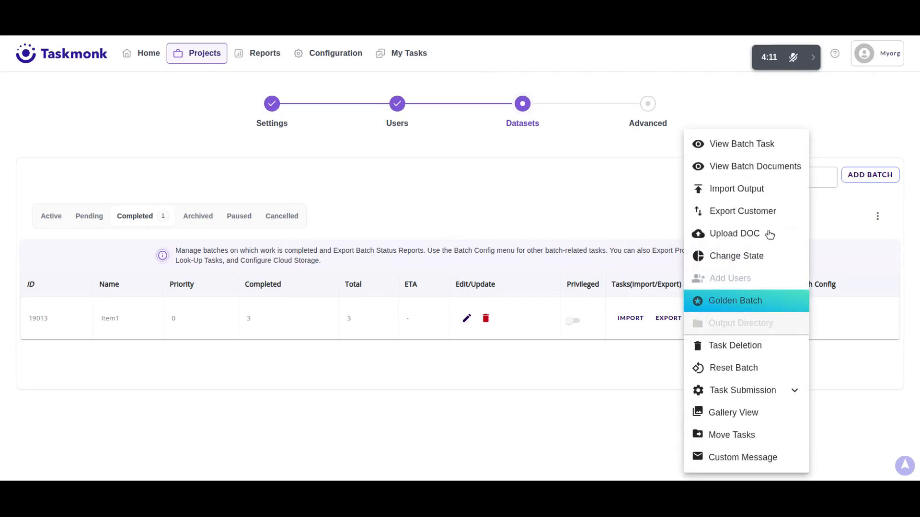
{"action": "left_click", "coordinate": [749, 167]}
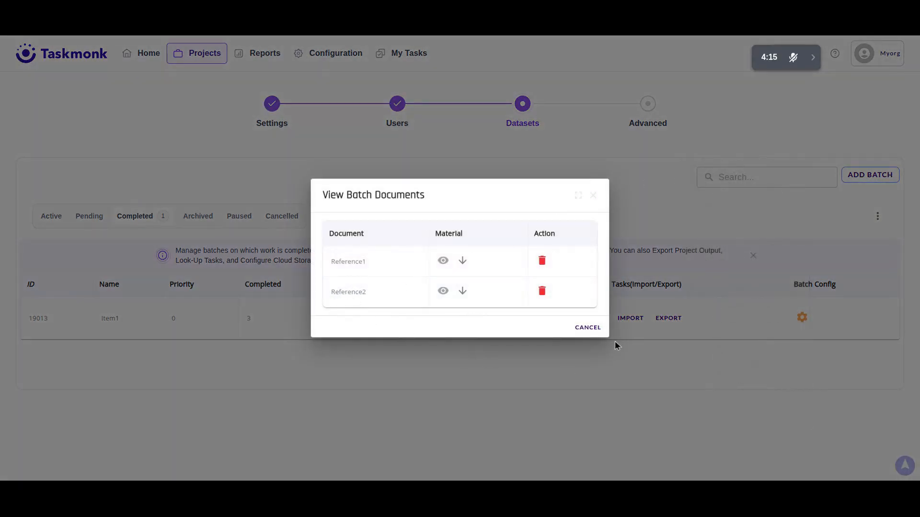
{"action": "left_click", "coordinate": [588, 328]}
Change the state of the completed Item1 batch to Active and show the active batches.
{"action": "left_click", "coordinate": [806, 319]}
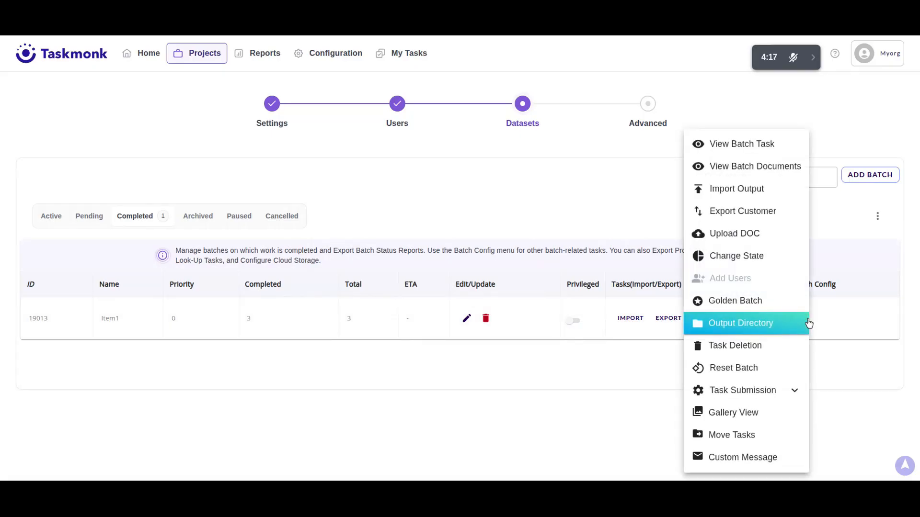
{"action": "left_click", "coordinate": [757, 259]}
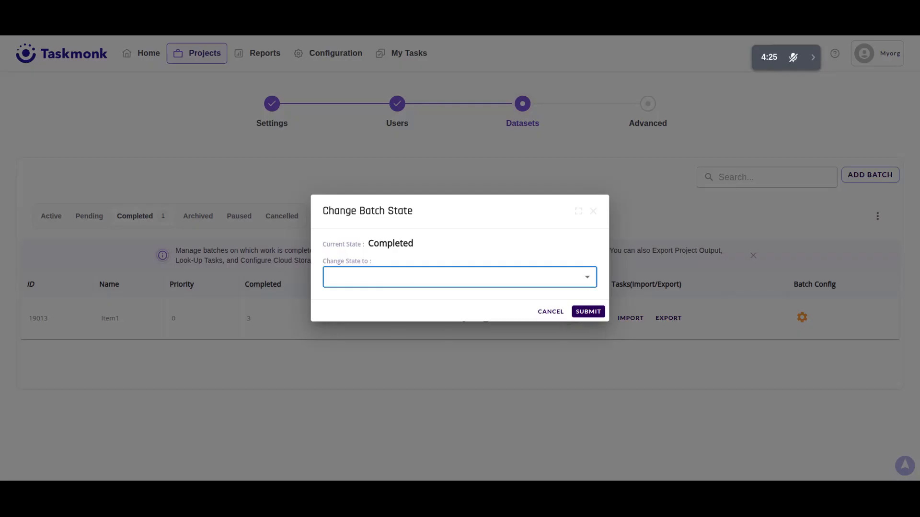
{"action": "left_click", "coordinate": [438, 293]}
{"action": "left_click", "coordinate": [592, 313]}
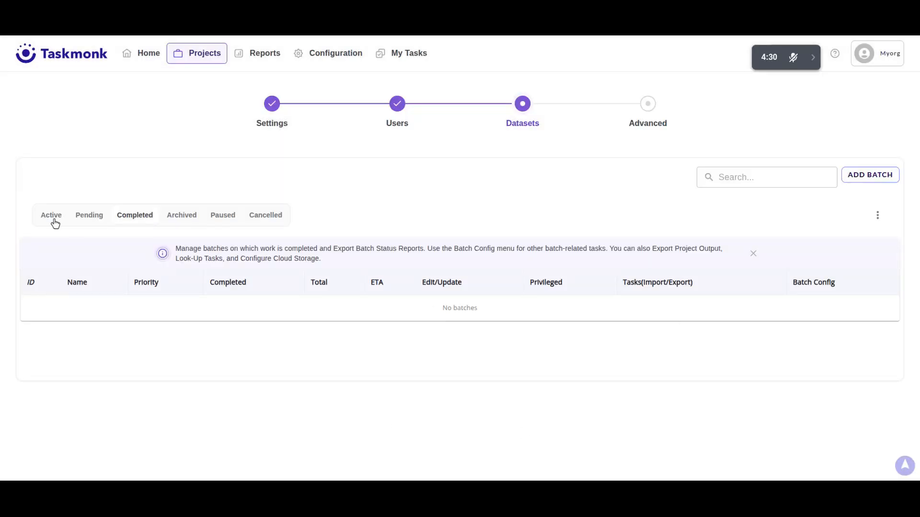
{"action": "left_click", "coordinate": [54, 220]}
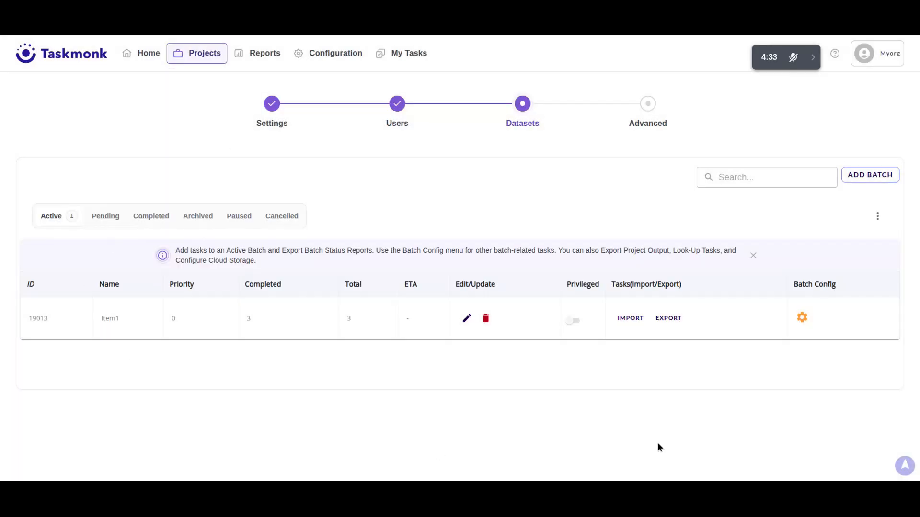
Change the state of the Item1 batch back to Completed and show the completed batches.
{"action": "left_click", "coordinate": [802, 318]}
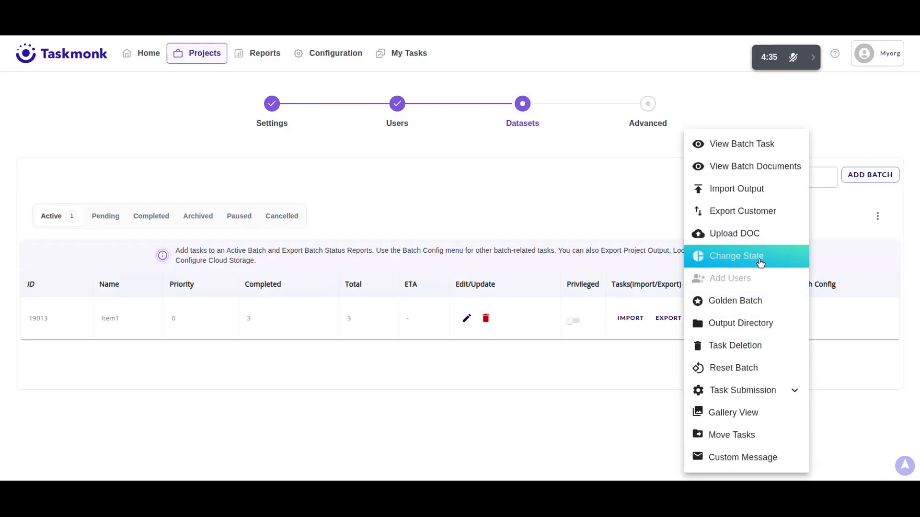
{"action": "left_click", "coordinate": [758, 257]}
{"action": "left_click", "coordinate": [390, 278]}
{"action": "left_click", "coordinate": [435, 305]}
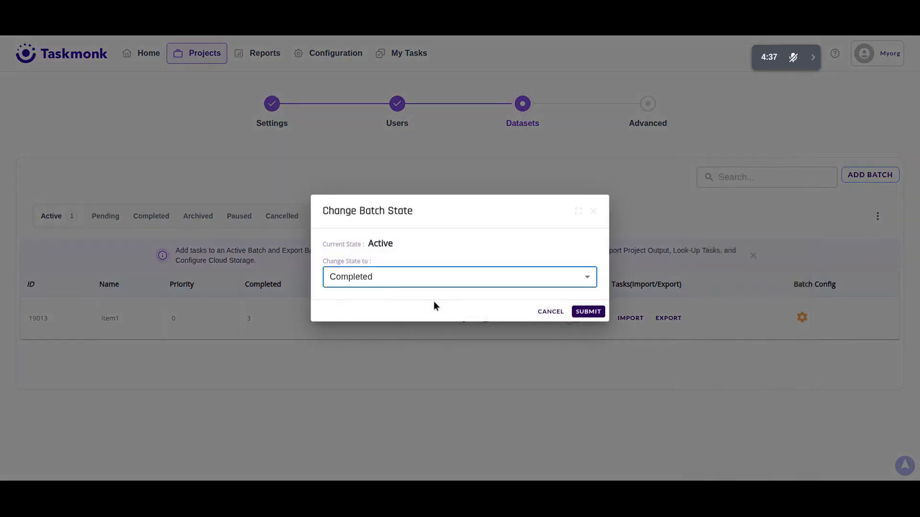
{"action": "left_click", "coordinate": [595, 312]}
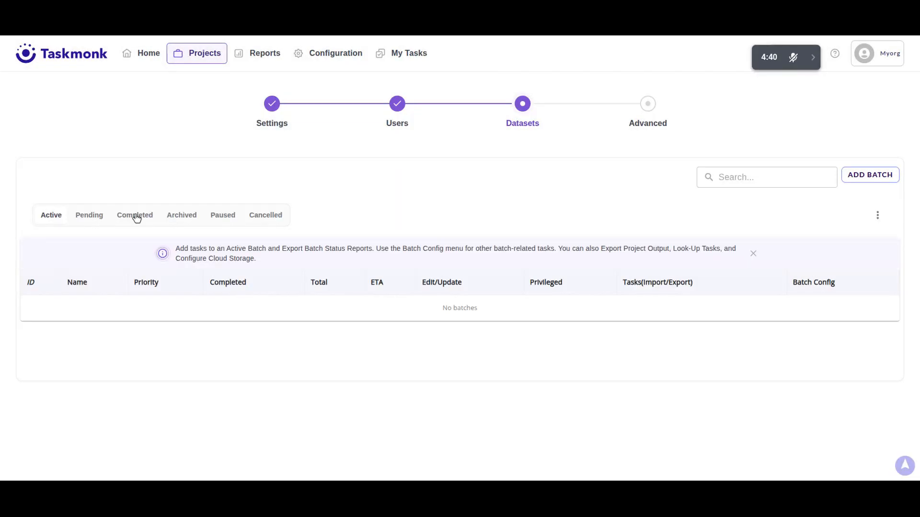
{"action": "left_click", "coordinate": [136, 216]}
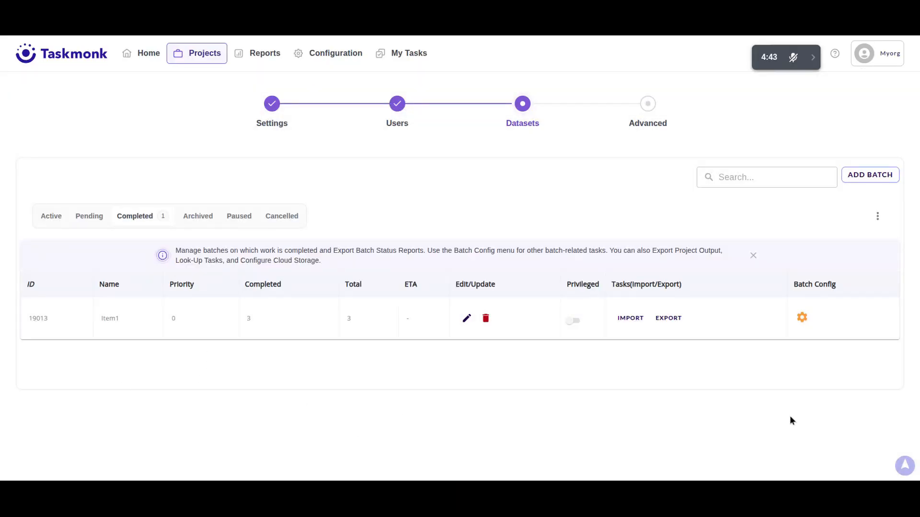
Review the configuration options available for the completed Item1 batch, then show the active and pending batches.
{"action": "left_click", "coordinate": [802, 317]}
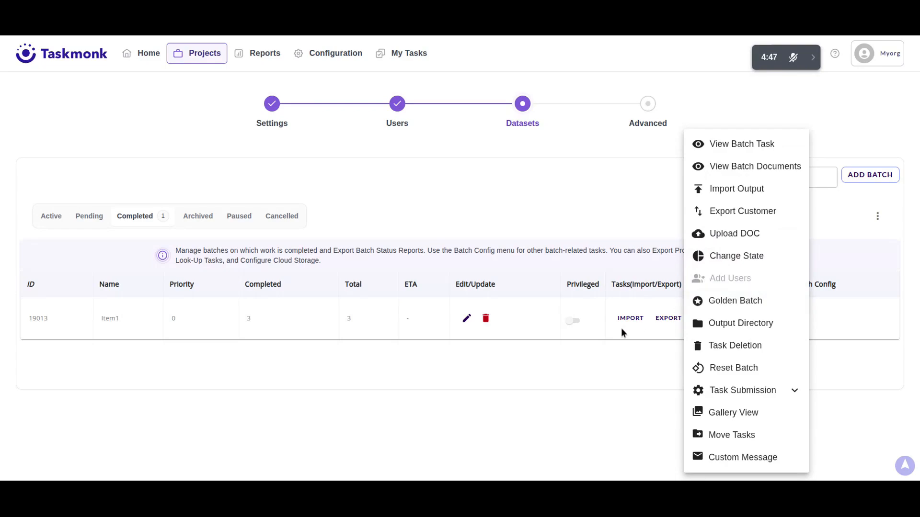
{"action": "left_click", "coordinate": [579, 378]}
{"action": "left_click", "coordinate": [64, 219]}
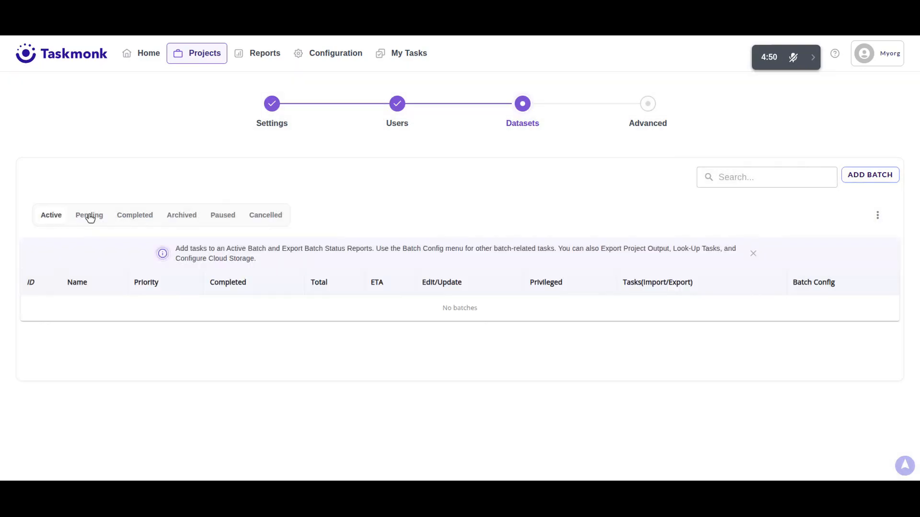
{"action": "left_click", "coordinate": [89, 214]}
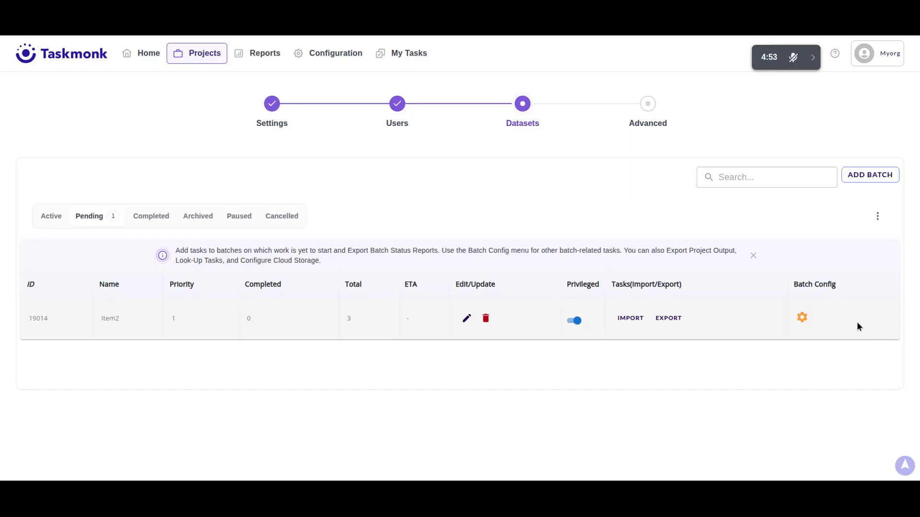
Allocate the Annotator and Admin users to the privileged Item2 batch, save, and reopen its user allocation.
{"action": "left_click", "coordinate": [801, 318]}
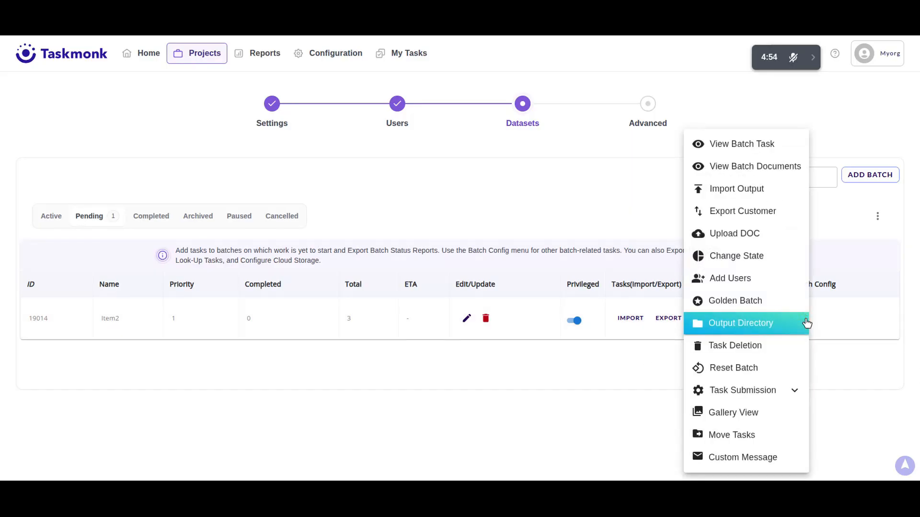
{"action": "left_click", "coordinate": [766, 280]}
{"action": "left_click", "coordinate": [479, 257]}
{"action": "left_click", "coordinate": [496, 283]}
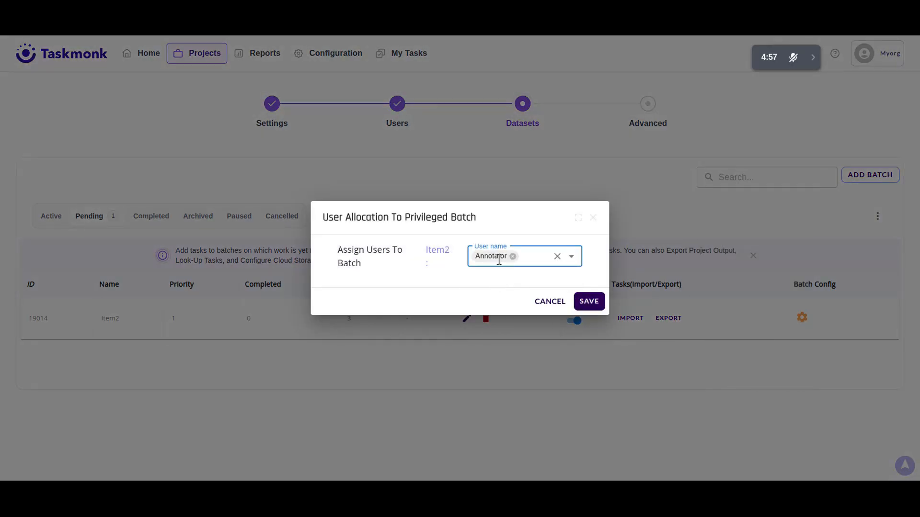
{"action": "left_click", "coordinate": [539, 255]}
{"action": "left_click", "coordinate": [493, 280]}
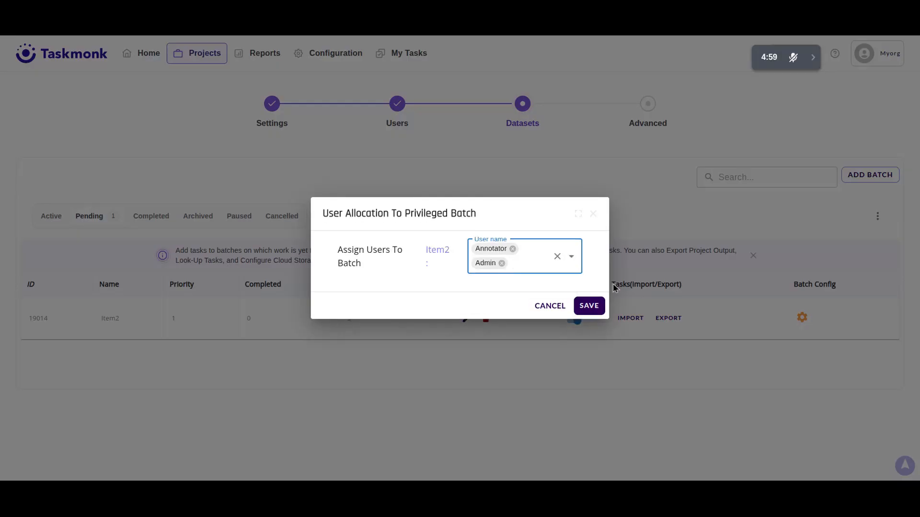
{"action": "left_click", "coordinate": [589, 307]}
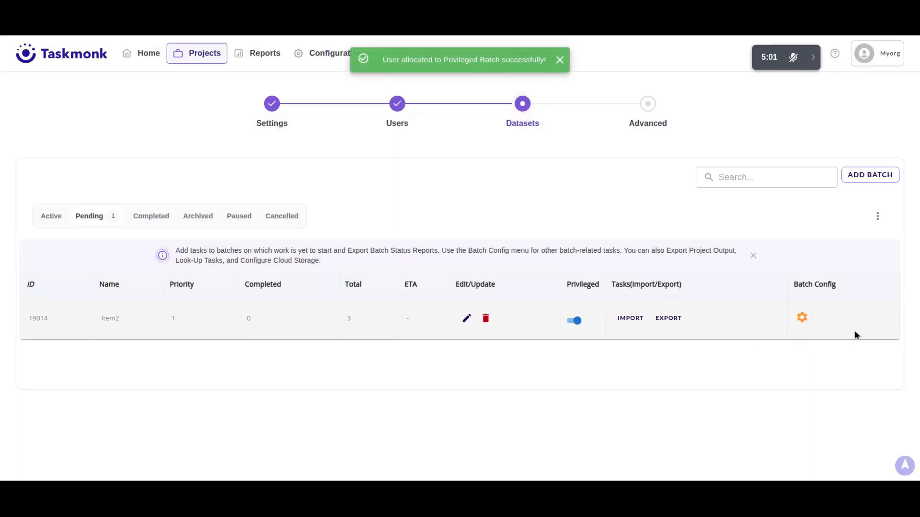
{"action": "left_click", "coordinate": [802, 319]}
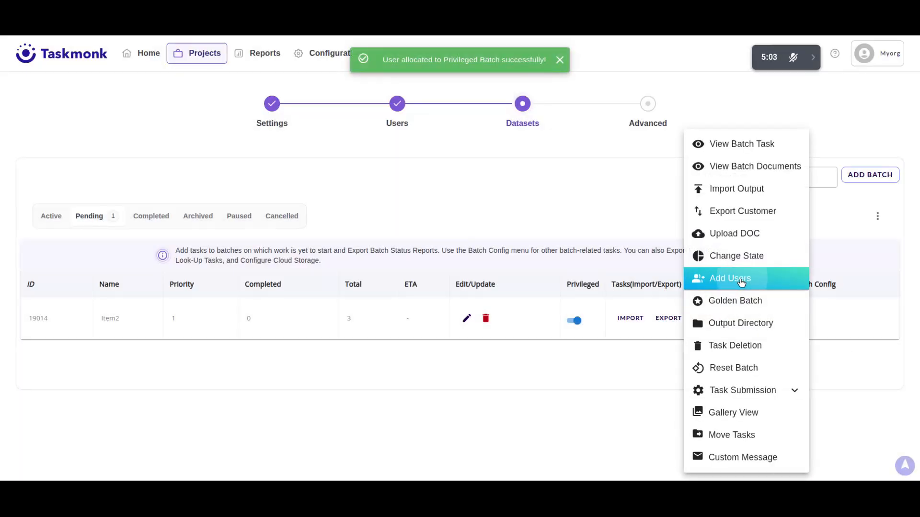
{"action": "left_click", "coordinate": [748, 276]}
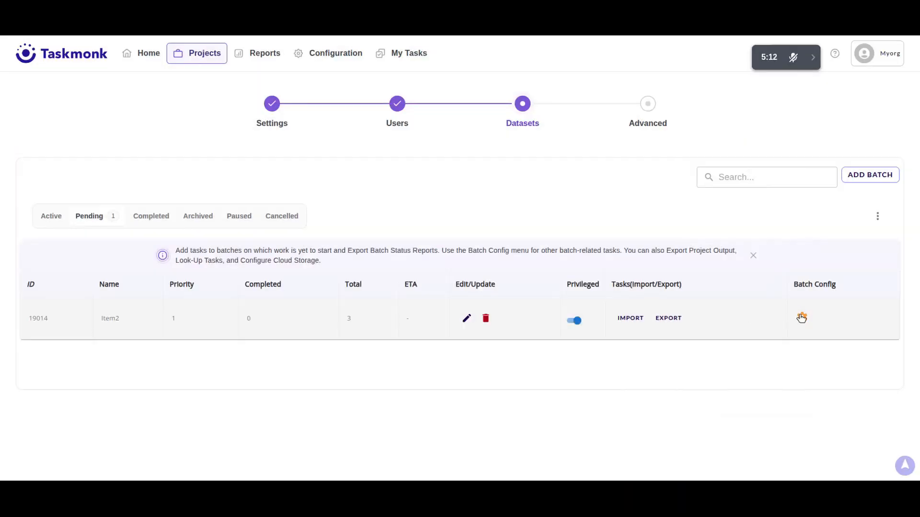
Mark the pending Item2 batch as a golden batch by setting Golden Batch to True, and save.
{"action": "left_click", "coordinate": [801, 318]}
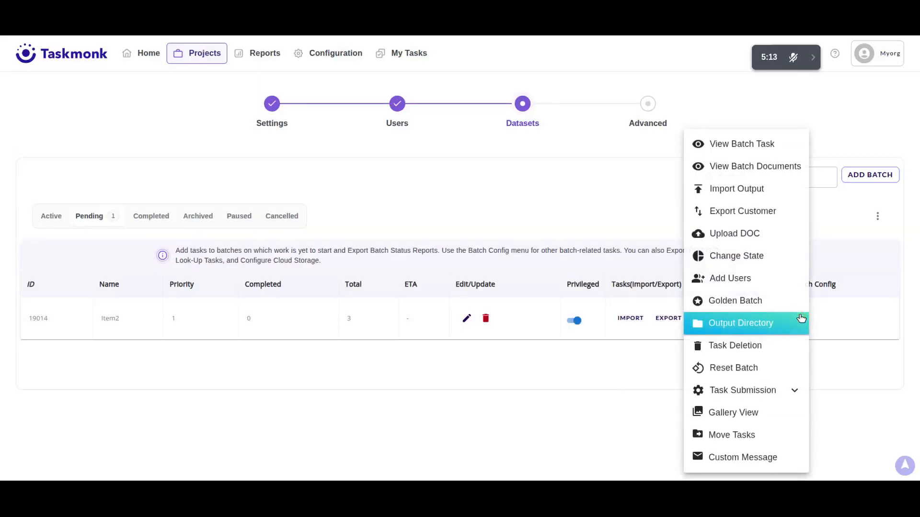
{"action": "left_click", "coordinate": [756, 303]}
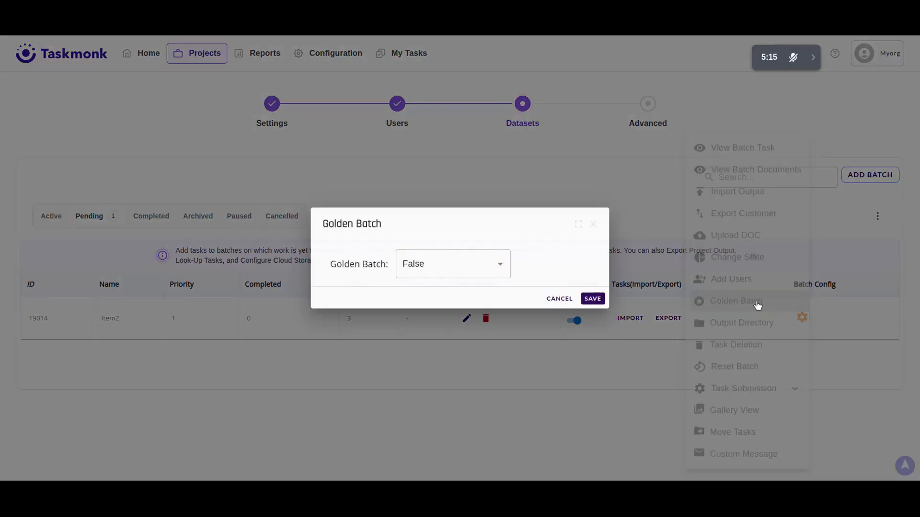
{"action": "left_click", "coordinate": [437, 263]}
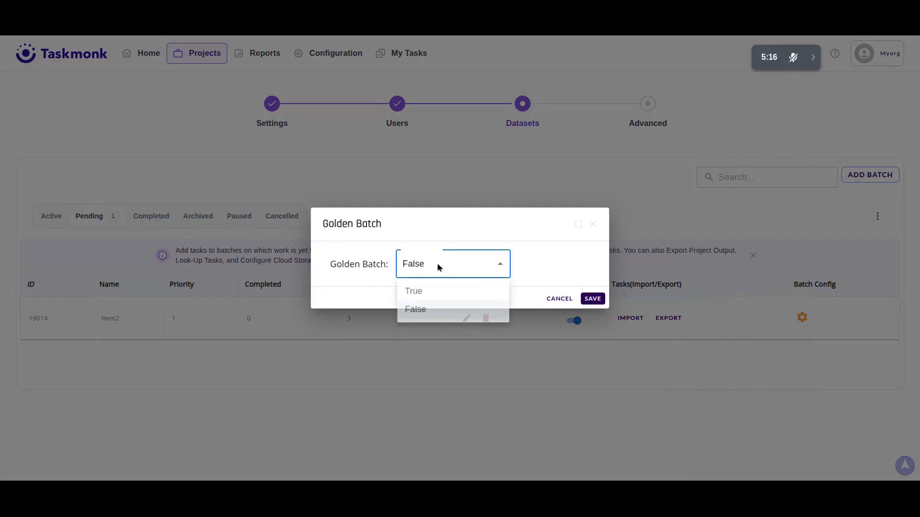
{"action": "left_click", "coordinate": [413, 292]}
{"action": "left_click", "coordinate": [593, 299]}
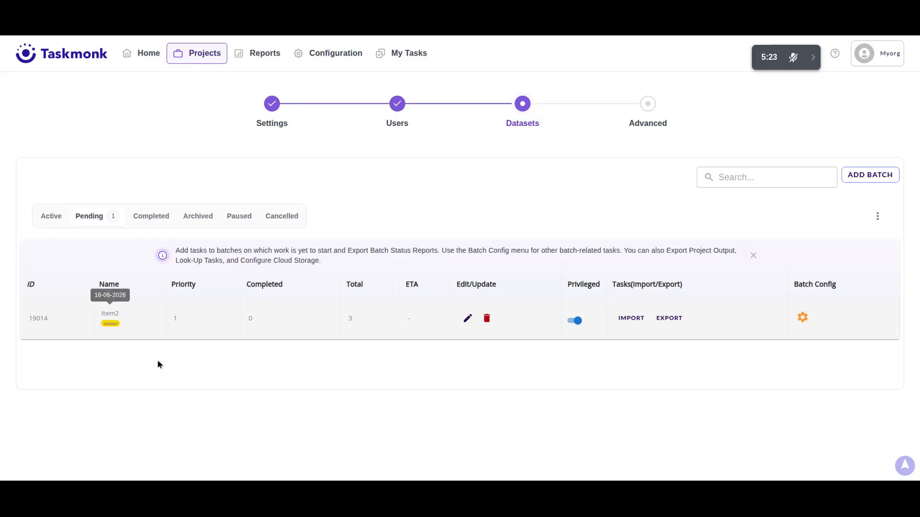
Set the Item2 batch's output directory folder name to Folder1 and save it.
{"action": "left_click", "coordinate": [805, 320]}
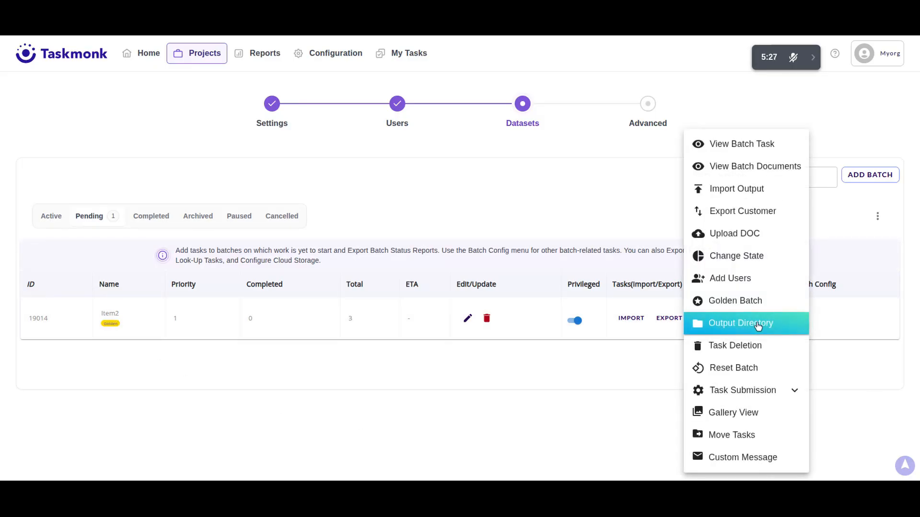
{"action": "left_click", "coordinate": [757, 325]}
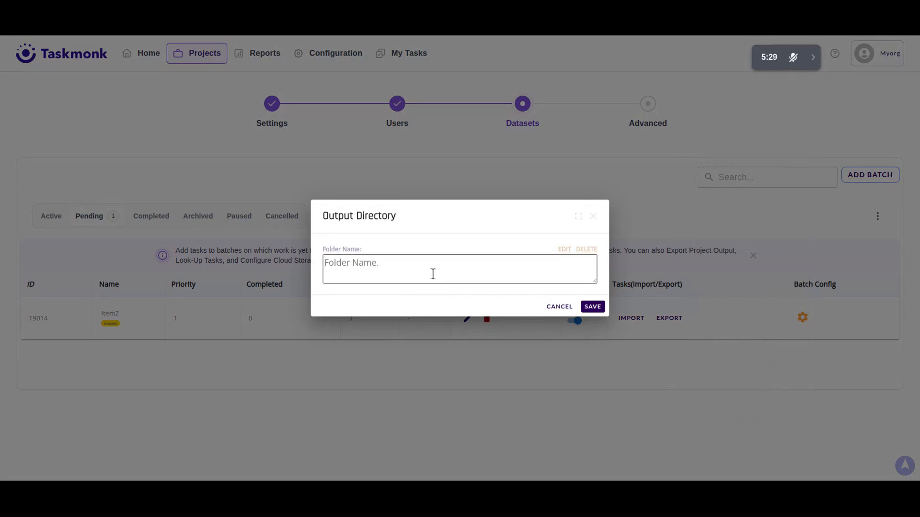
{"action": "type", "text": "Folder"}
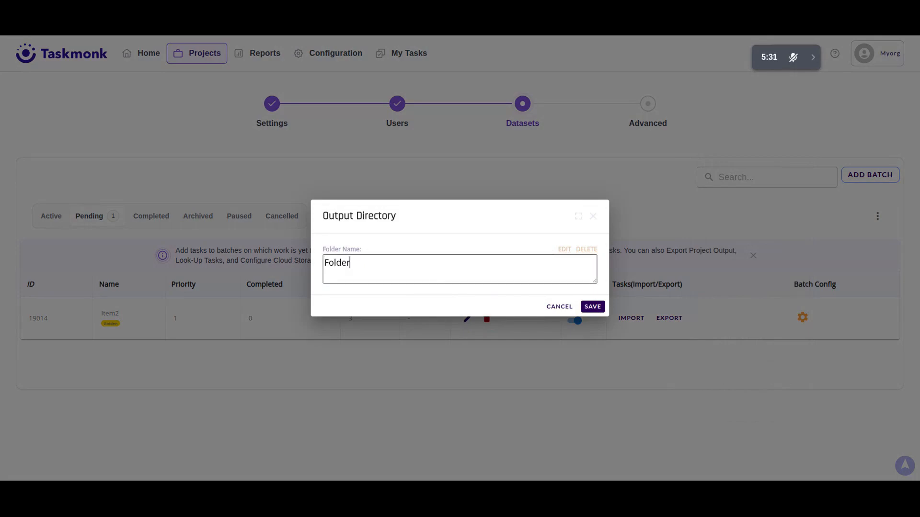
{"action": "type", "text": "1"}
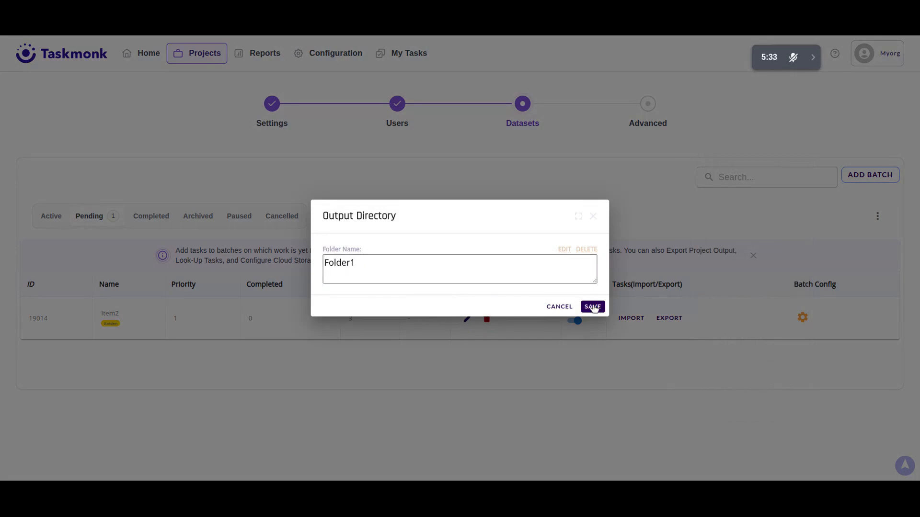
{"action": "left_click", "coordinate": [593, 307]}
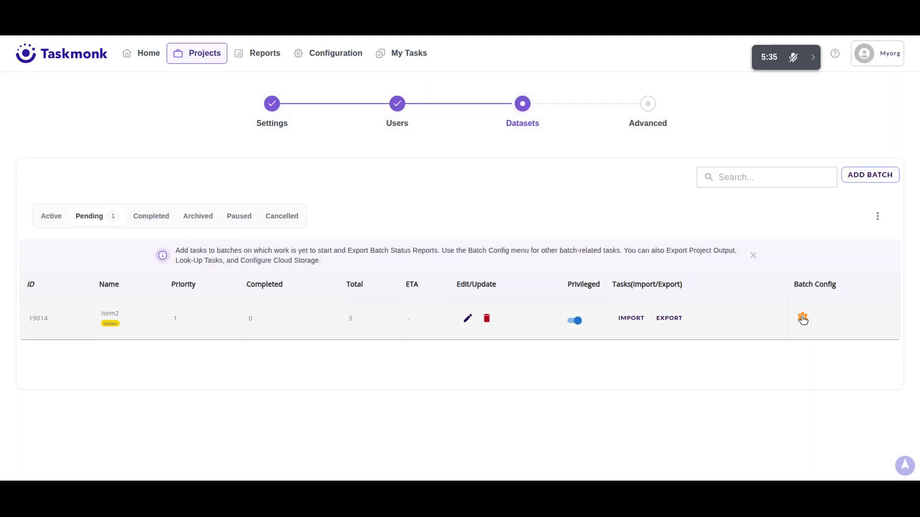
Reopen the Item2 batch's output directory, change the folder name to Folder11, and save it.
{"action": "left_click", "coordinate": [802, 319]}
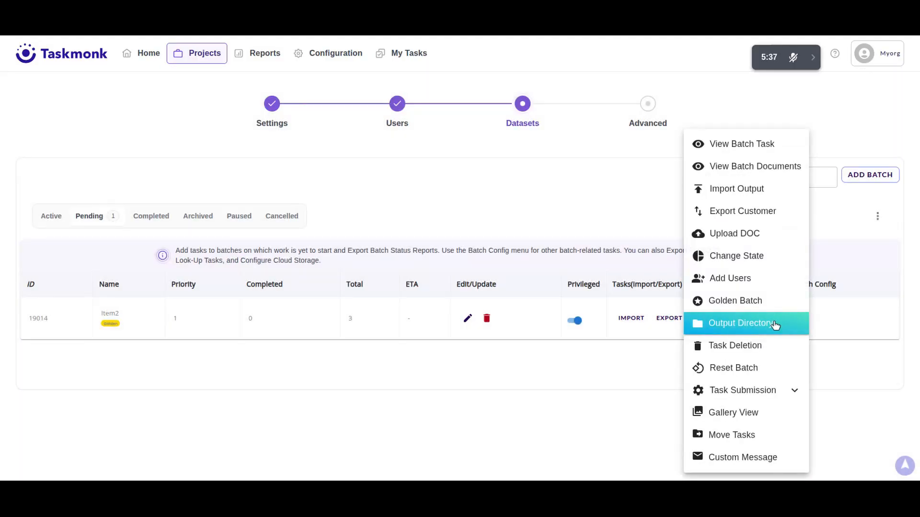
{"action": "left_click", "coordinate": [775, 323]}
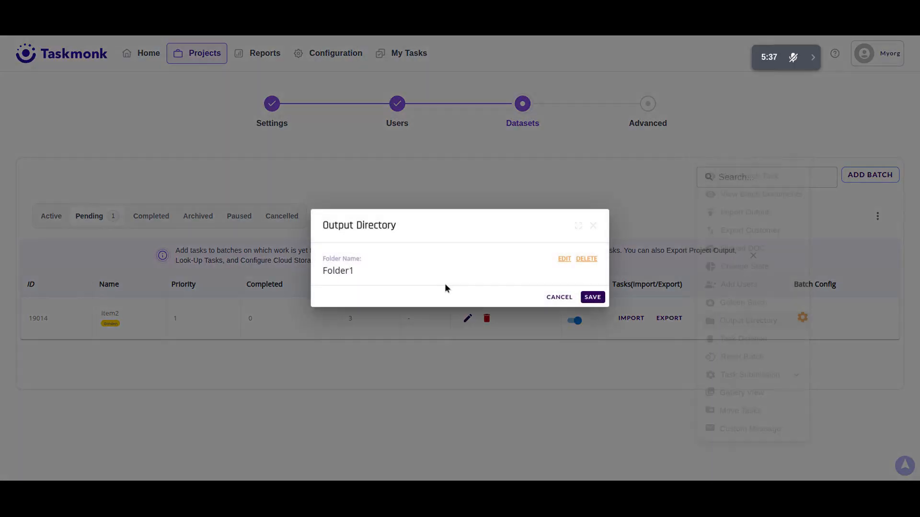
{"action": "left_click", "coordinate": [566, 260]}
{"action": "left_click", "coordinate": [390, 273]}
{"action": "type", "text": "1"}
{"action": "left_click", "coordinate": [561, 250]}
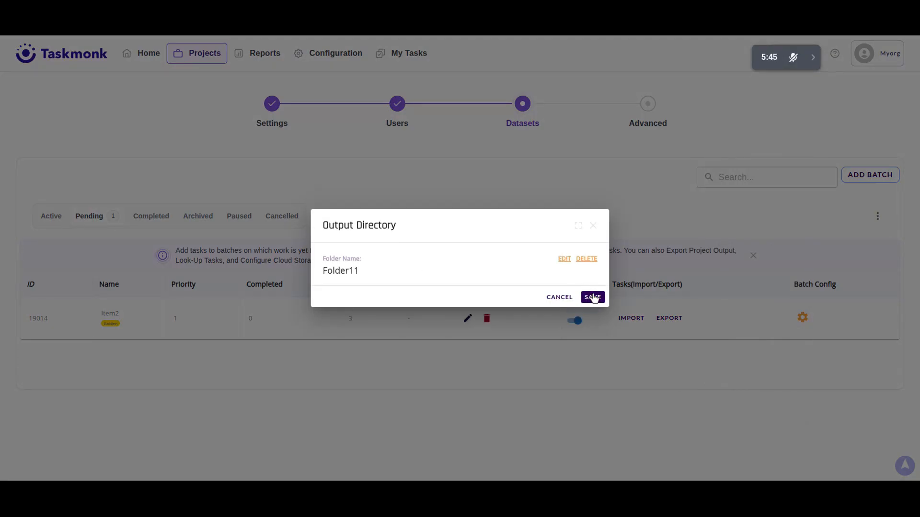
{"action": "left_click", "coordinate": [591, 297]}
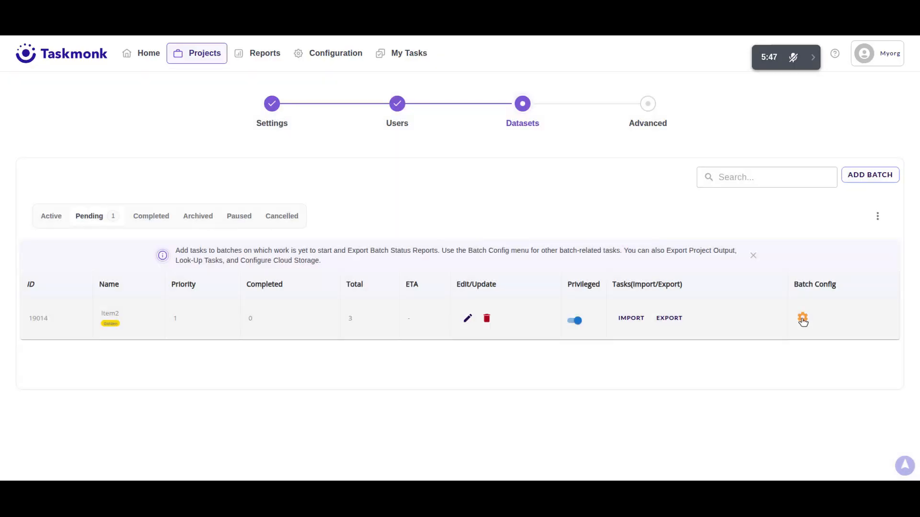
Copy the ID of the first task in the Item2 batch, 6528440, and delete that task through Task Deletion.
{"action": "left_click", "coordinate": [802, 318]}
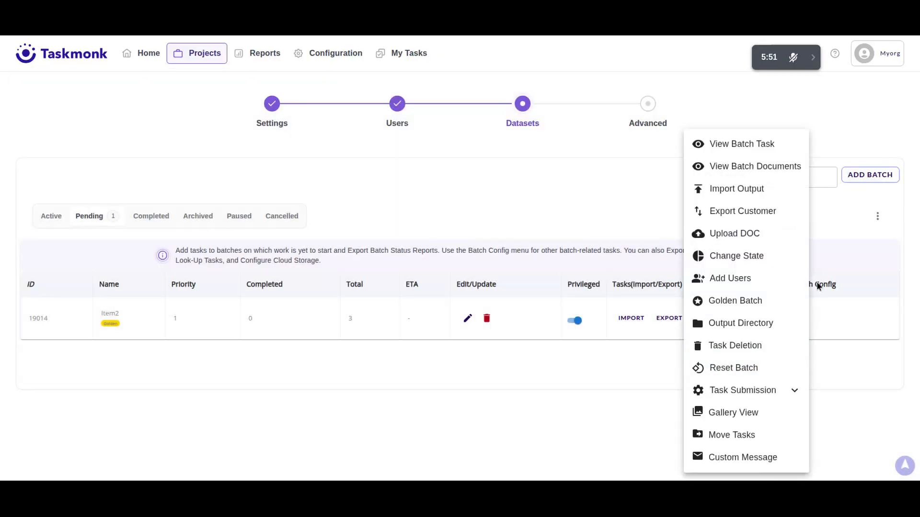
{"action": "left_click", "coordinate": [750, 147]}
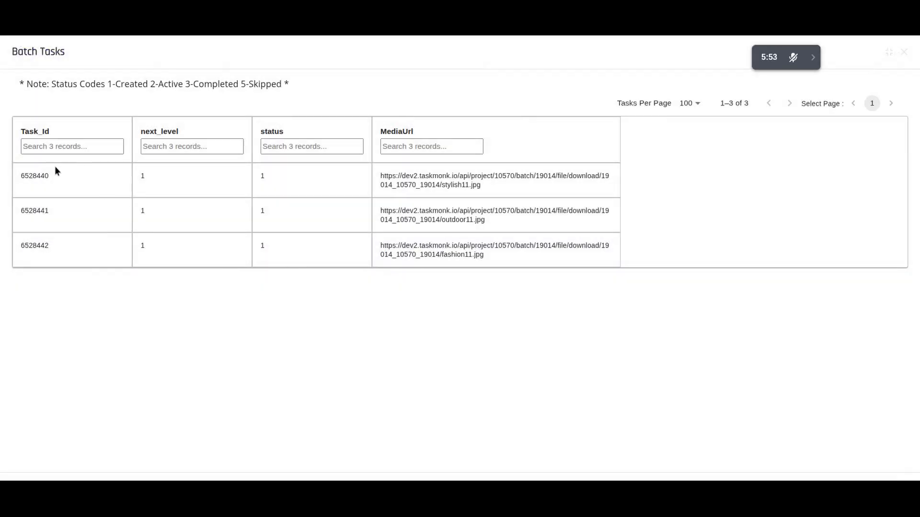
{"action": "double_click", "coordinate": [44, 176]}
{"action": "key", "text": "ctrl+c"}
{"action": "left_click", "coordinate": [904, 52]}
{"action": "left_click", "coordinate": [803, 318]}
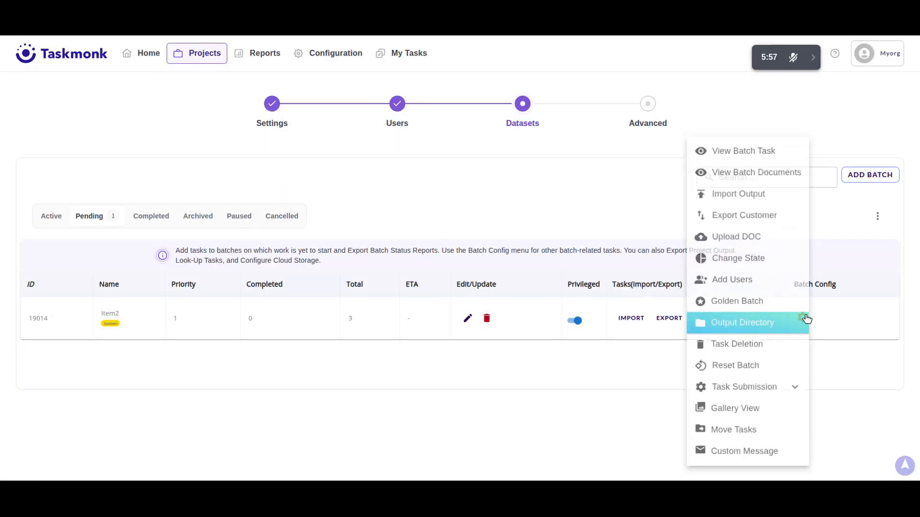
{"action": "left_click", "coordinate": [772, 343]}
{"action": "key", "text": "ctrl+v"}
{"action": "left_click", "coordinate": [589, 306]}
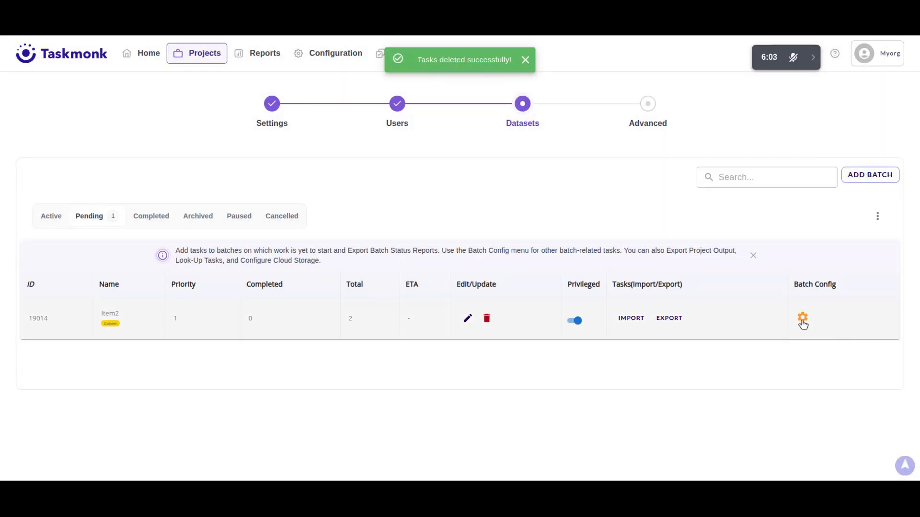
Check the remaining tasks in the Item2 batch, then close the task list.
{"action": "left_click", "coordinate": [802, 319]}
{"action": "left_click", "coordinate": [753, 145]}
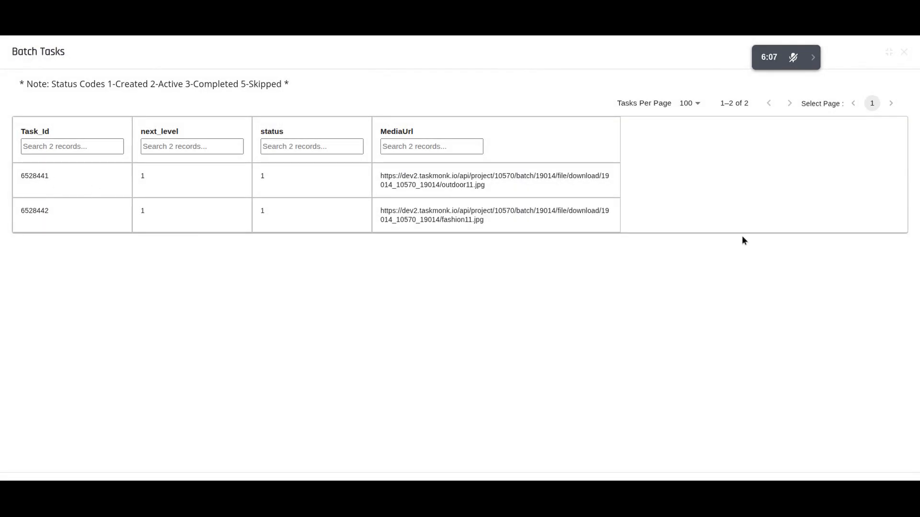
{"action": "left_click", "coordinate": [904, 52]}
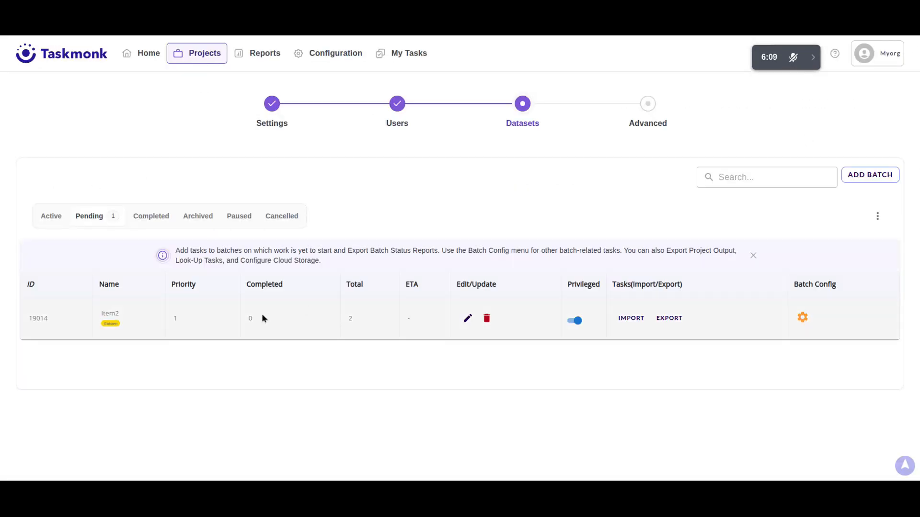
Reset the Item2 batch for the Annotator(1) level and confirm the reset.
{"action": "left_click", "coordinate": [800, 322]}
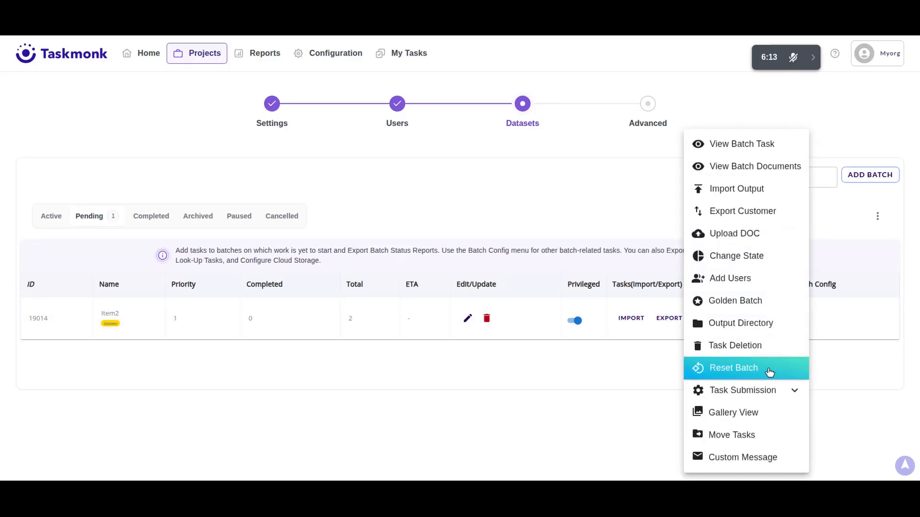
{"action": "left_click", "coordinate": [769, 370]}
{"action": "left_click", "coordinate": [413, 264]}
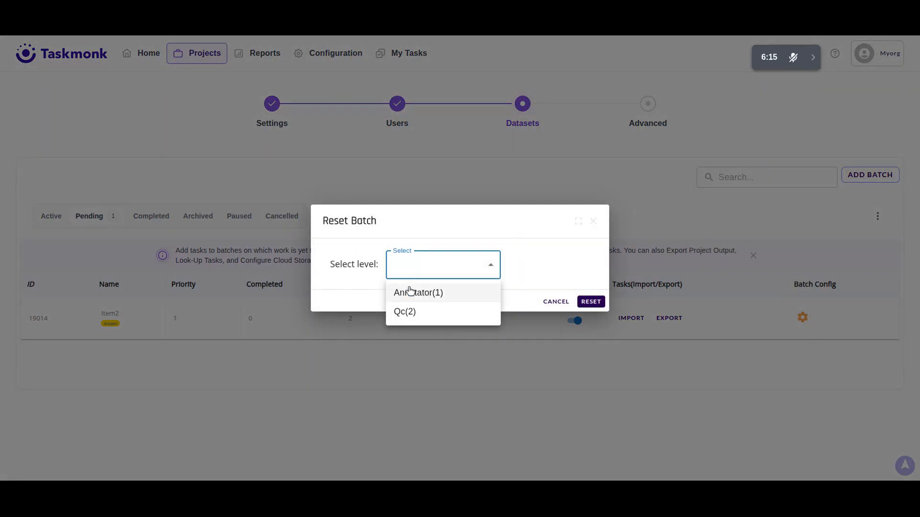
{"action": "left_click", "coordinate": [432, 293]}
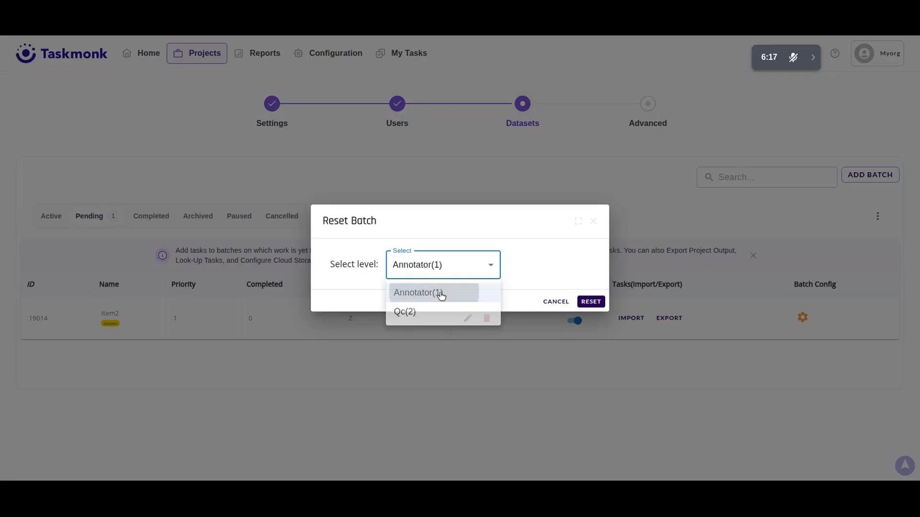
{"action": "left_click", "coordinate": [590, 302]}
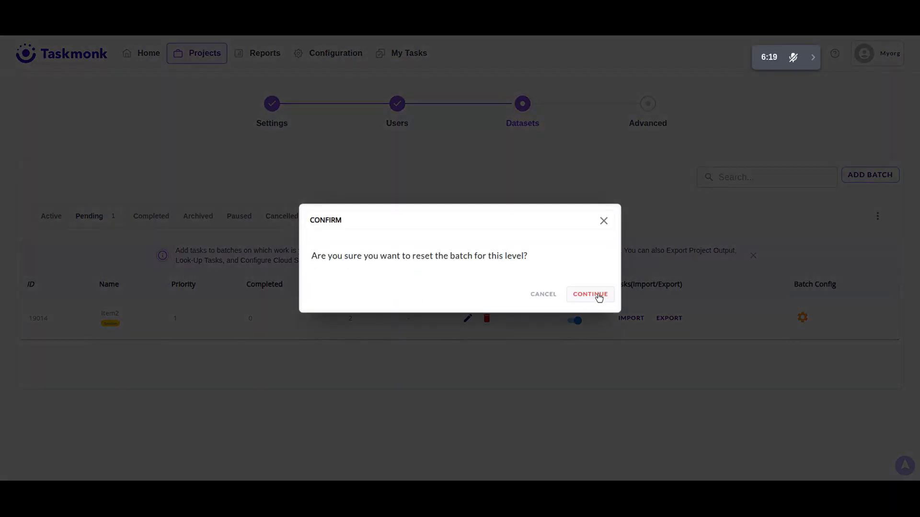
{"action": "left_click", "coordinate": [597, 295]}
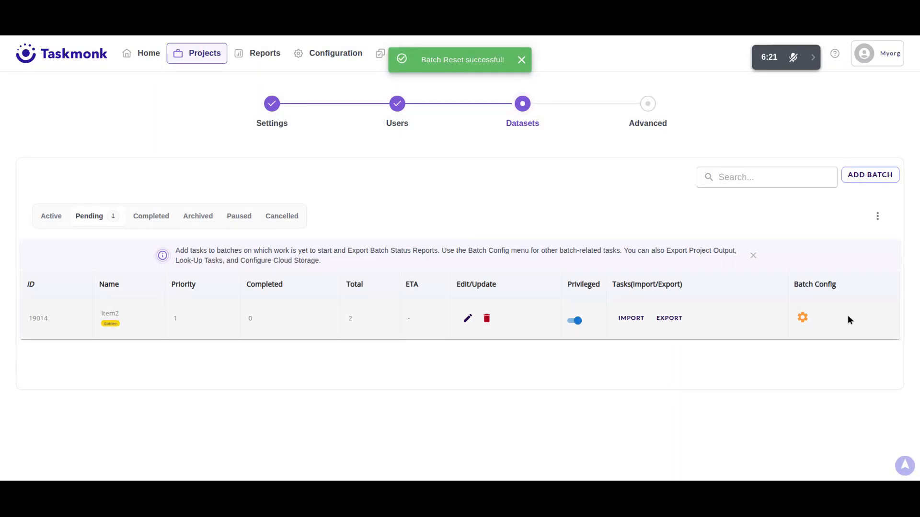
Enable the Item2 batch's task submission confirmation popup with the message "Are you sure you want to submit the task?" and submit it.
{"action": "left_click", "coordinate": [803, 319]}
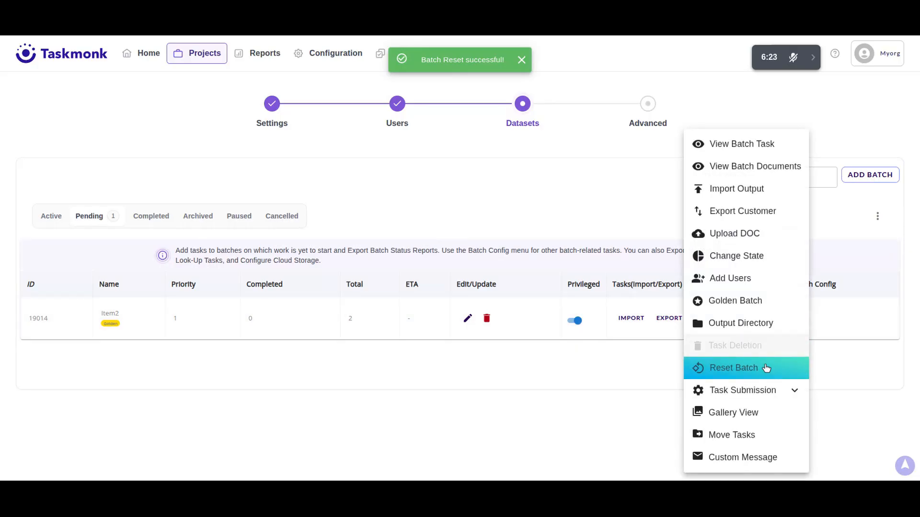
{"action": "left_click", "coordinate": [763, 390]}
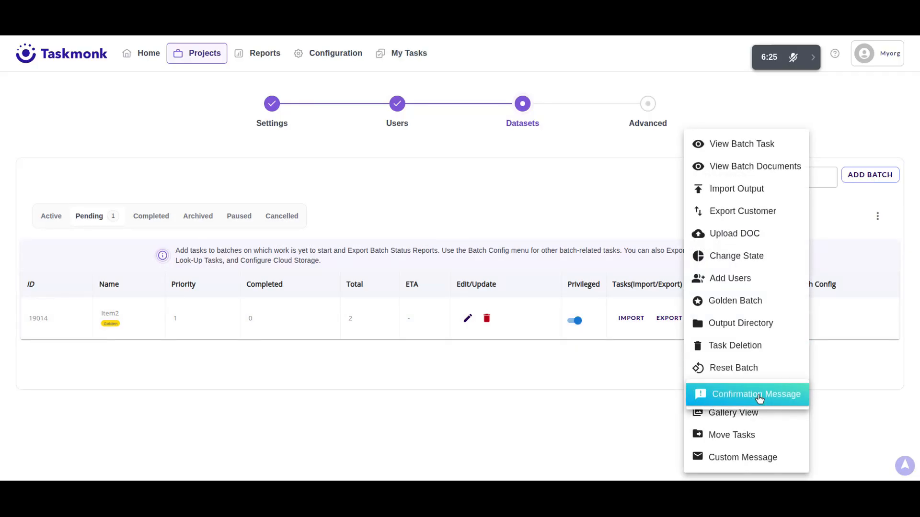
{"action": "left_click", "coordinate": [762, 395]}
{"action": "left_click", "coordinate": [373, 256]}
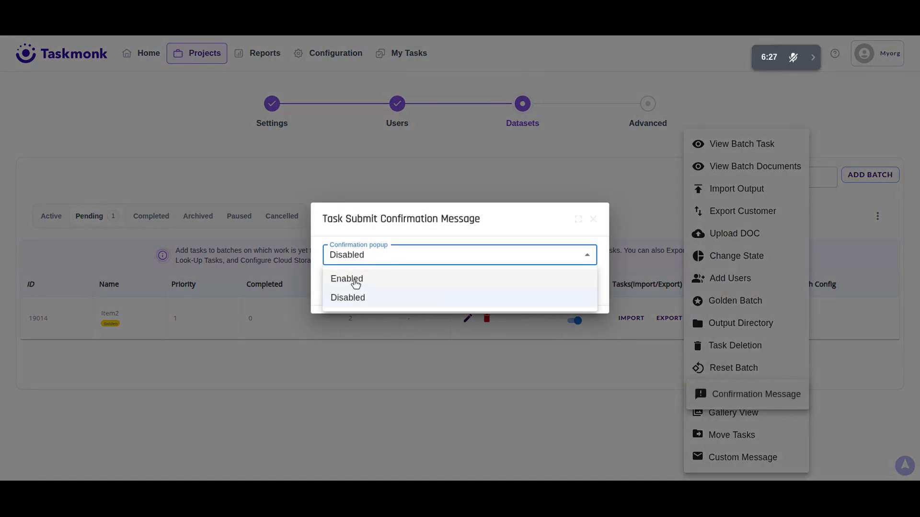
{"action": "left_click", "coordinate": [354, 277]}
{"action": "left_click", "coordinate": [374, 282]}
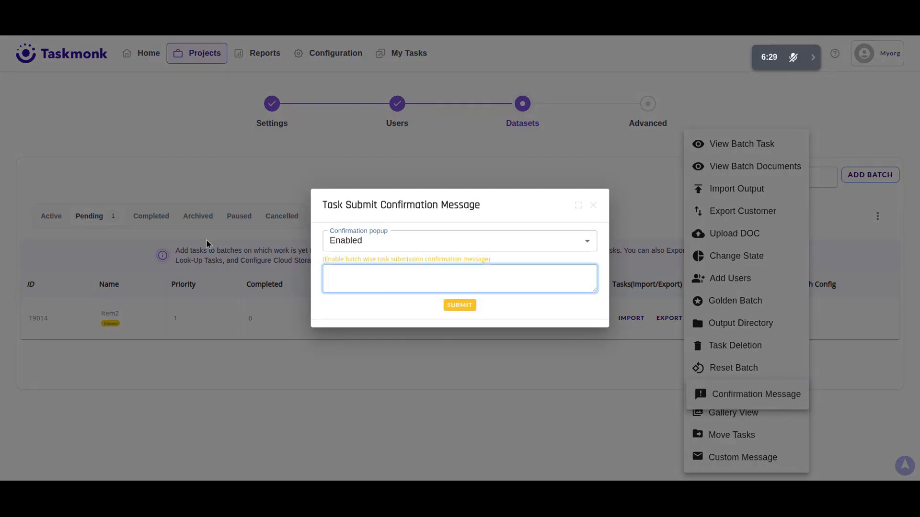
{"action": "left_click", "coordinate": [380, 305]}
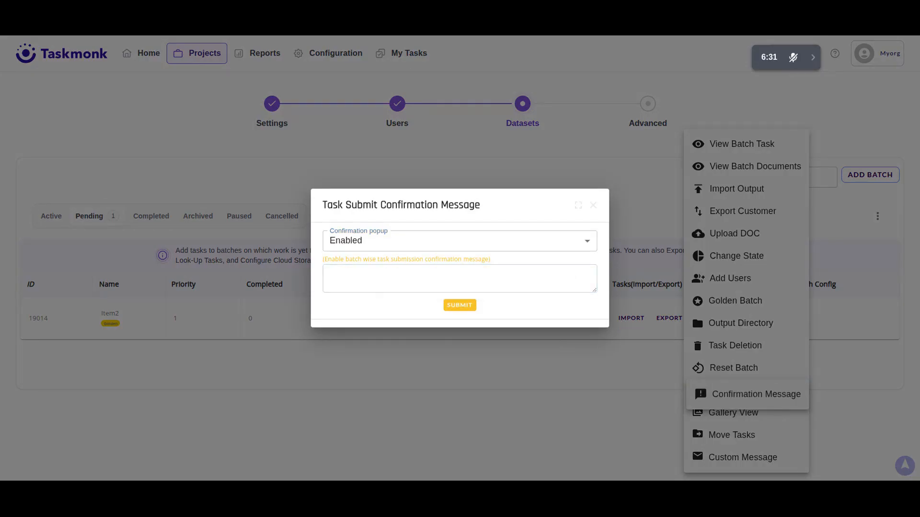
{"action": "key", "text": "alt+Tab"}
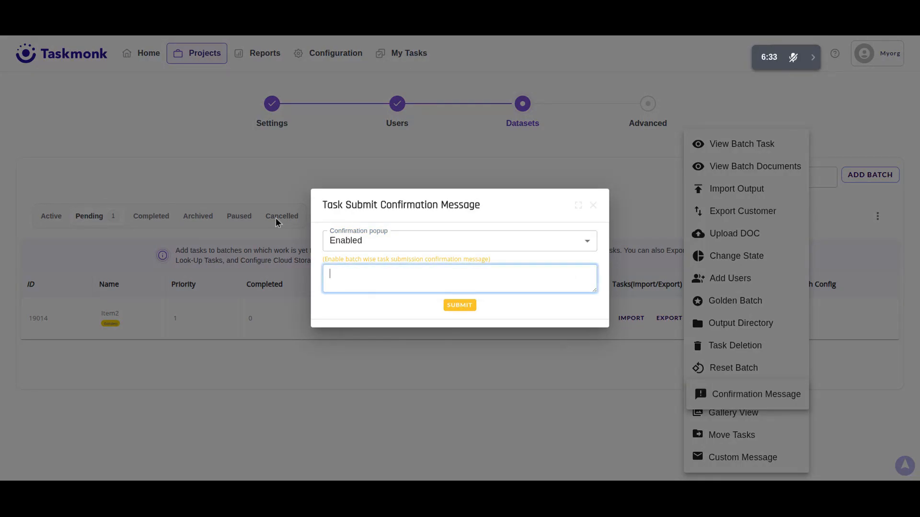
{"action": "type", "text": "Are you sure you want to submit the task?"}
{"action": "left_click", "coordinate": [470, 308]}
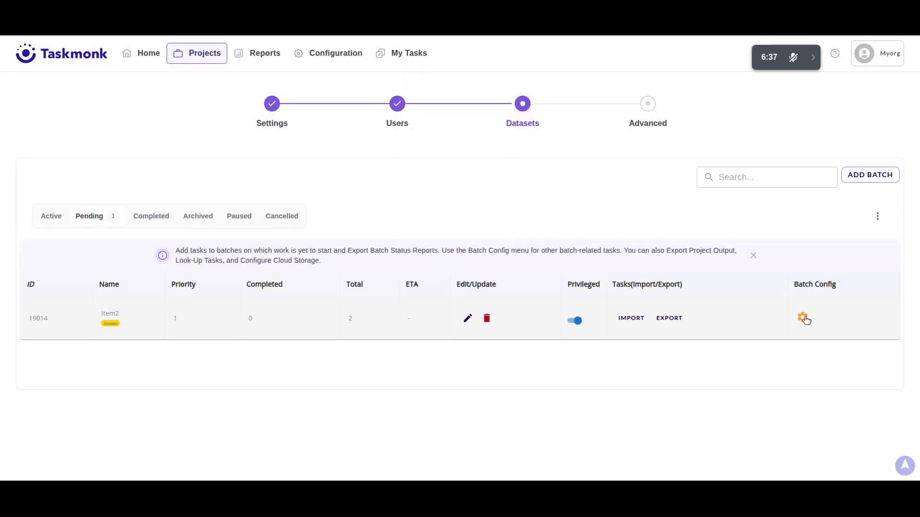
Reopen the Item2 batch's task submission confirmation message settings to review them.
{"action": "left_click", "coordinate": [803, 317]}
{"action": "left_click", "coordinate": [764, 391]}
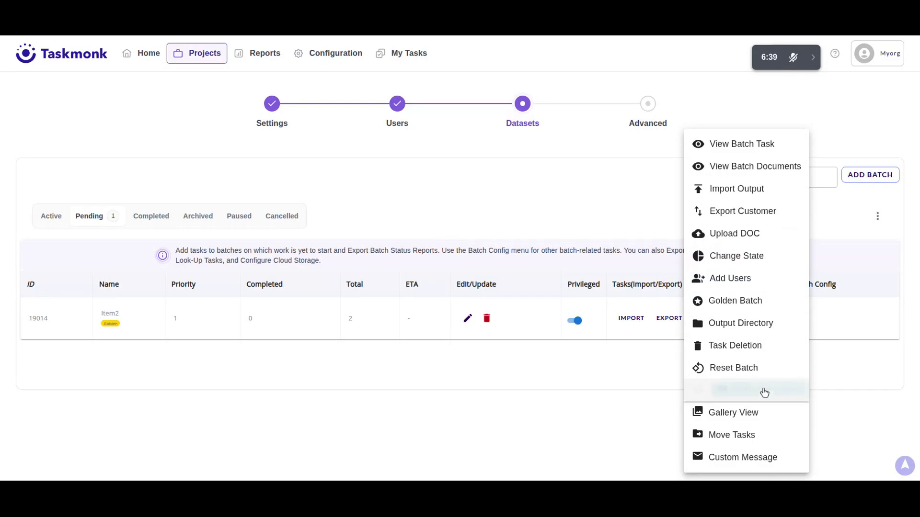
{"action": "left_click", "coordinate": [762, 394]}
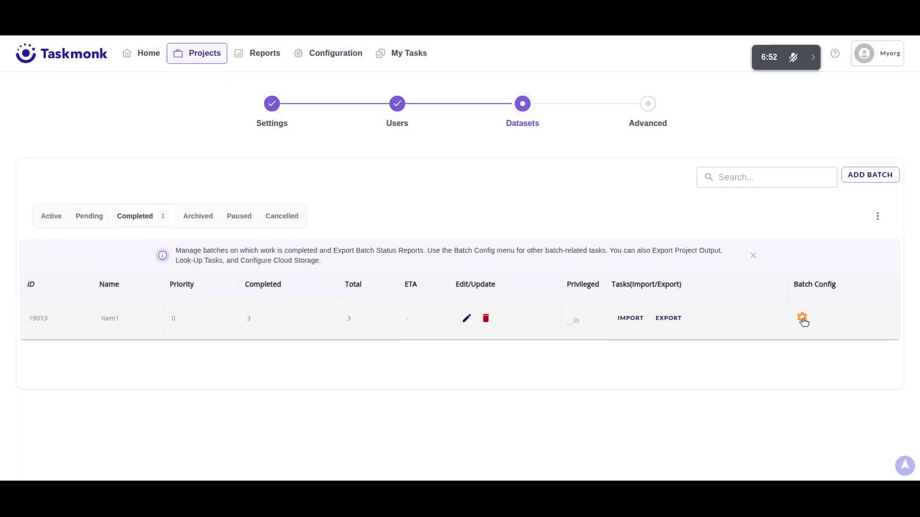
Open the completed Item1 batch in Gallery View and switch the displayed images to Output.
{"action": "left_click", "coordinate": [800, 318]}
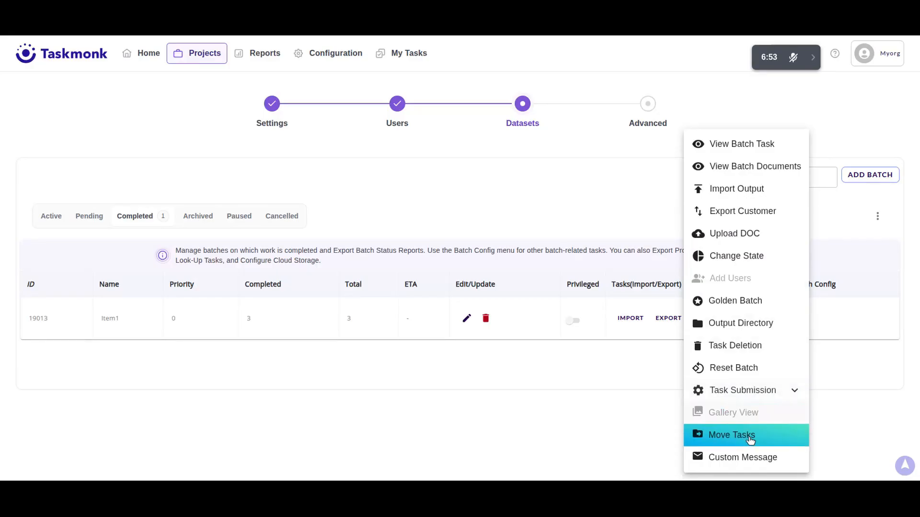
{"action": "left_click", "coordinate": [750, 417]}
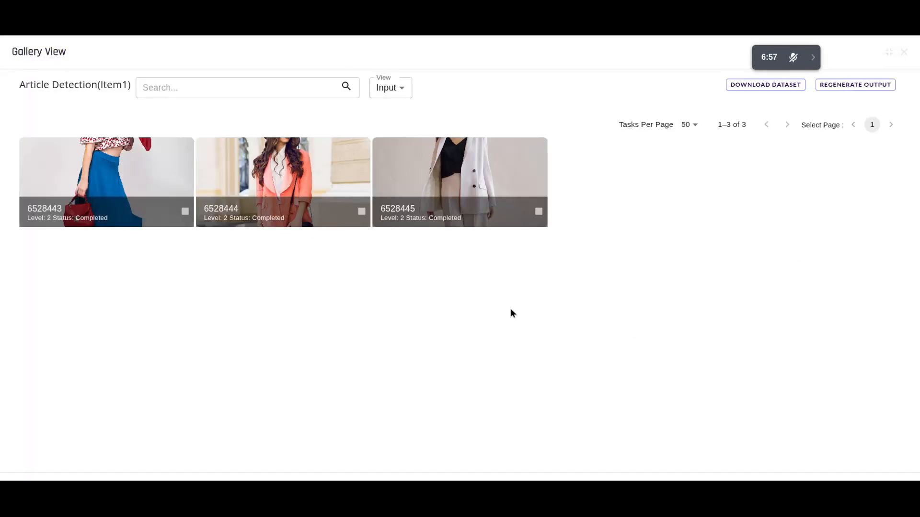
{"action": "left_click", "coordinate": [410, 96]}
{"action": "left_click", "coordinate": [386, 129]}
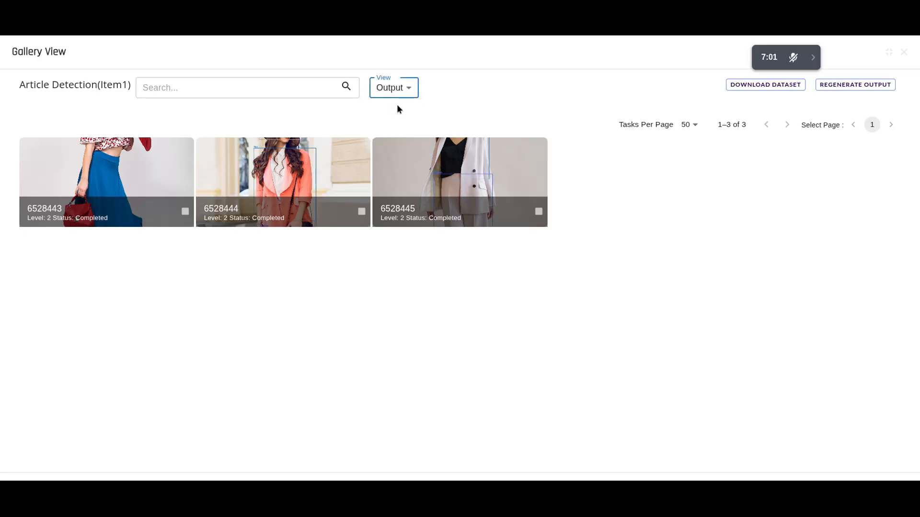
Open task 6528444 from the gallery in full screen, examine its annotations, and load the task.
{"action": "left_click", "coordinate": [289, 159]}
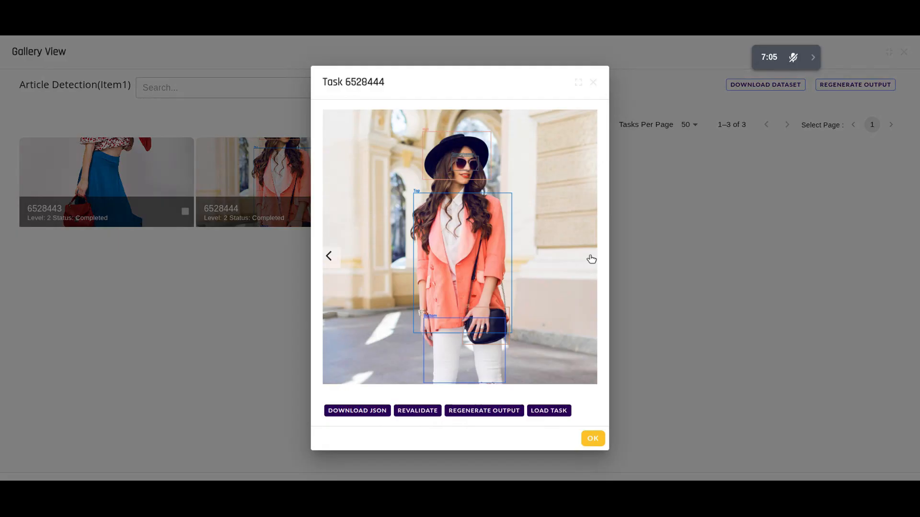
{"action": "left_click", "coordinate": [578, 83]}
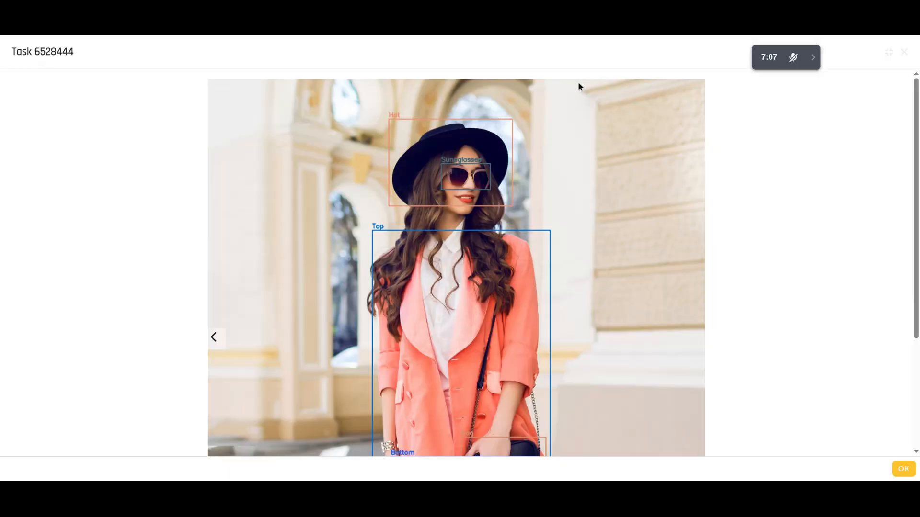
{"action": "scroll", "coordinate": [590, 245], "scroll_direction": "down", "scroll_amount": 4}
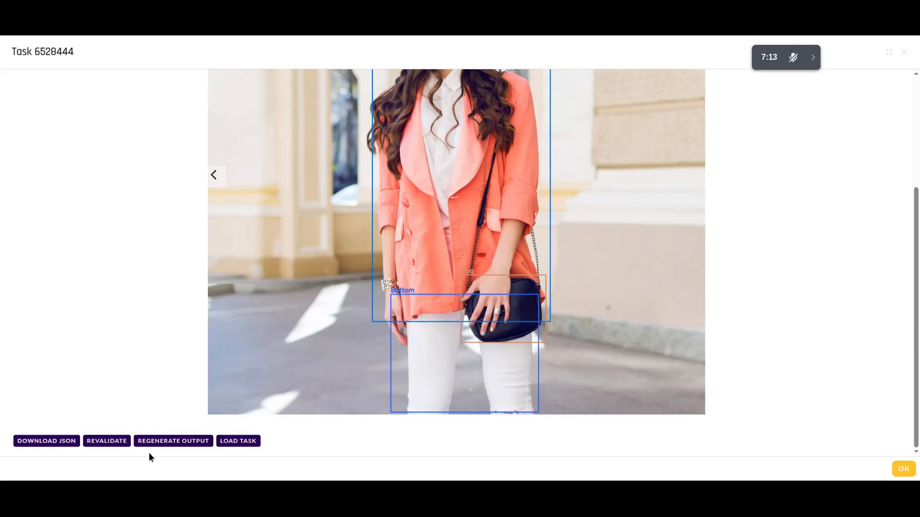
{"action": "left_click", "coordinate": [239, 441]}
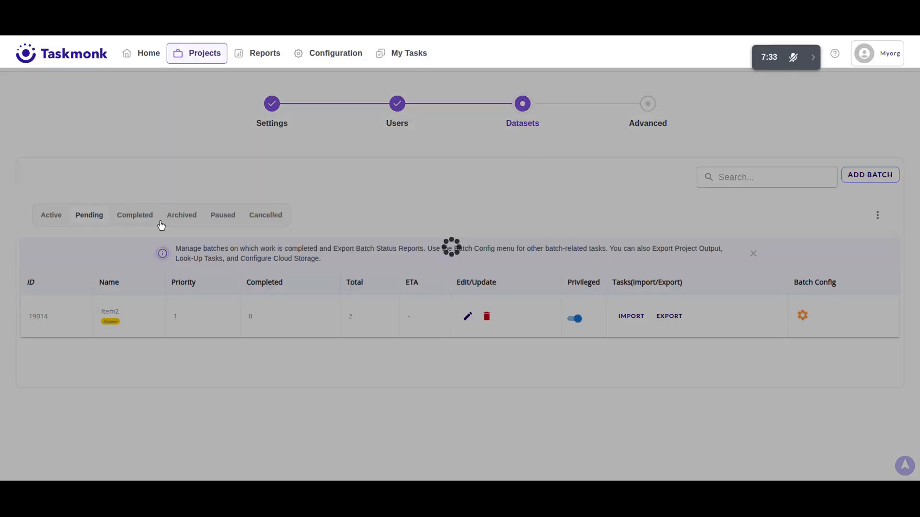
Reopen the completed Item1 batch in Gallery View and download its dataset.
{"action": "left_click", "coordinate": [161, 222]}
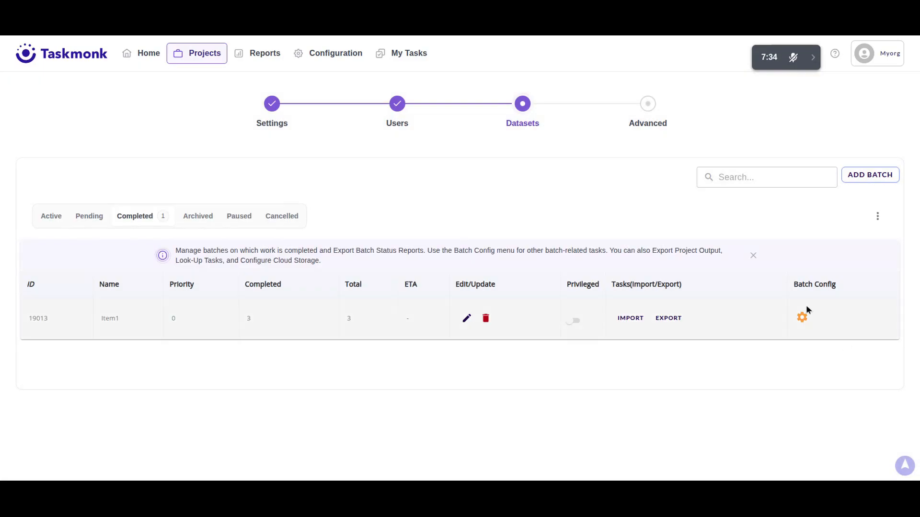
{"action": "left_click", "coordinate": [803, 319]}
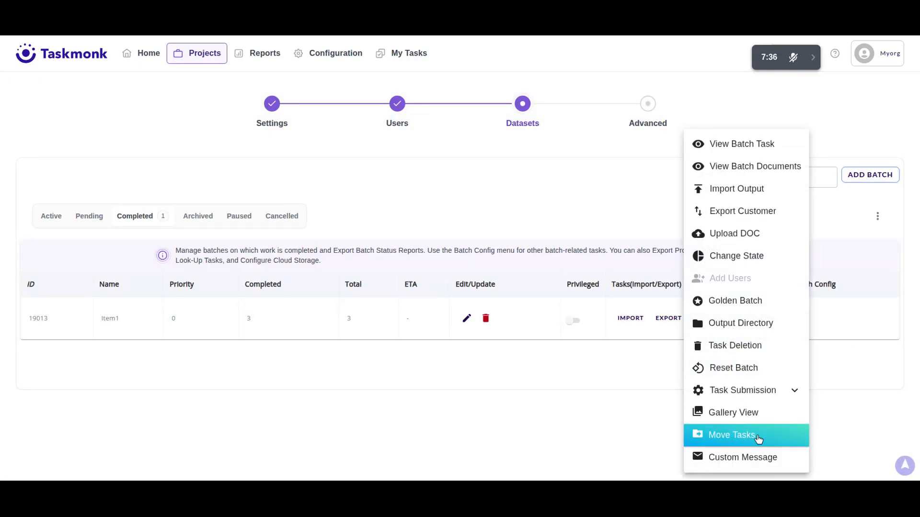
{"action": "left_click", "coordinate": [753, 421]}
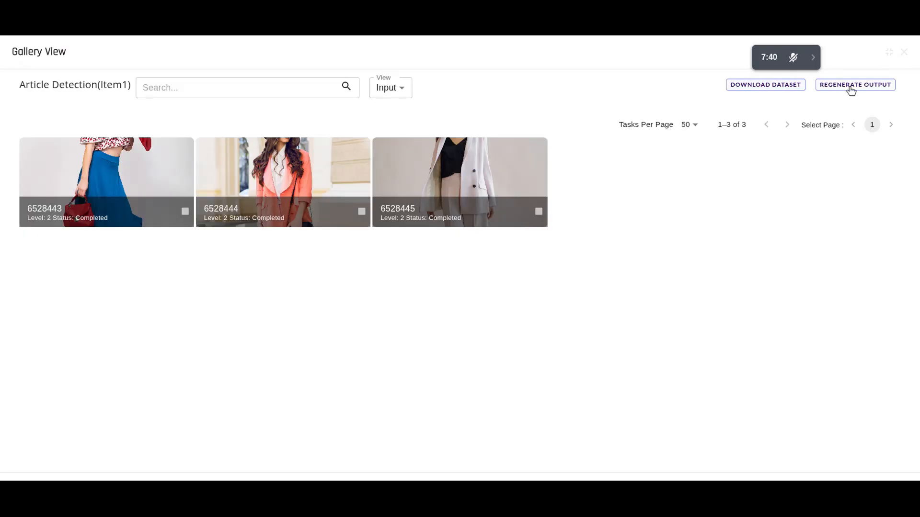
{"action": "left_click", "coordinate": [784, 85]}
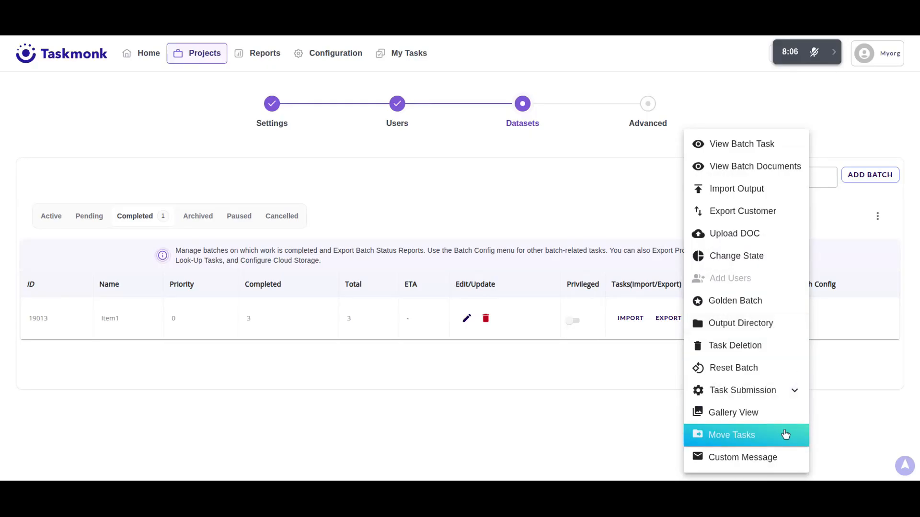
Move the Item1 batch's tasks to a selected target level and save the change.
{"action": "left_click", "coordinate": [784, 434]}
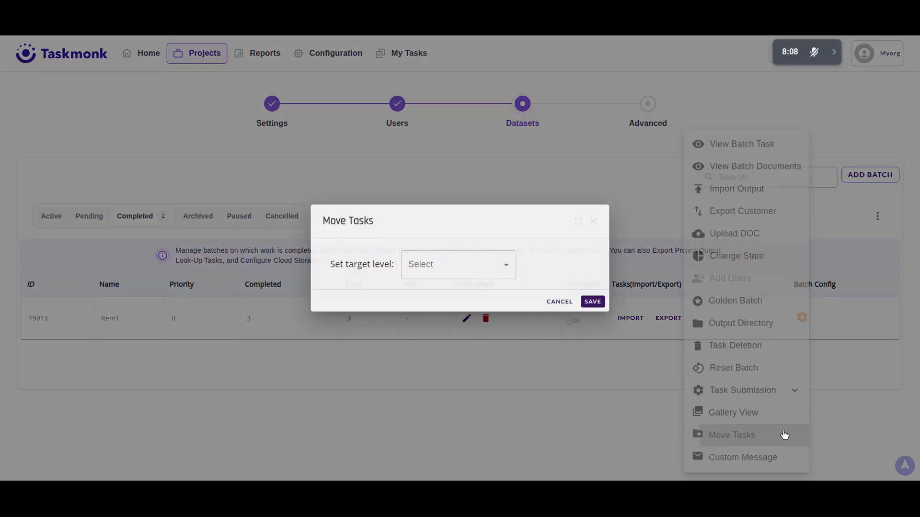
{"action": "left_click", "coordinate": [447, 266]}
{"action": "left_click", "coordinate": [429, 296]}
{"action": "left_click", "coordinate": [594, 301]}
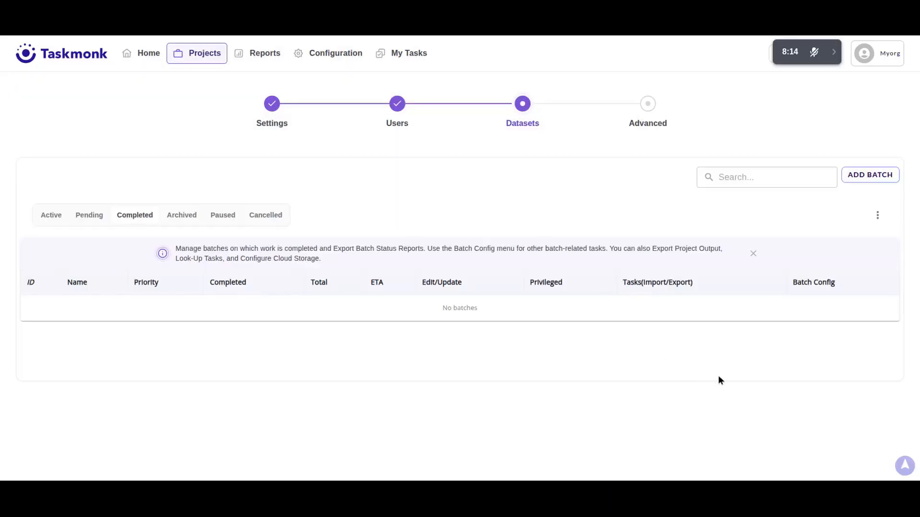
Check the active and completed batch lists for the Item1 batch, ending on the active batches.
{"action": "left_click", "coordinate": [47, 216]}
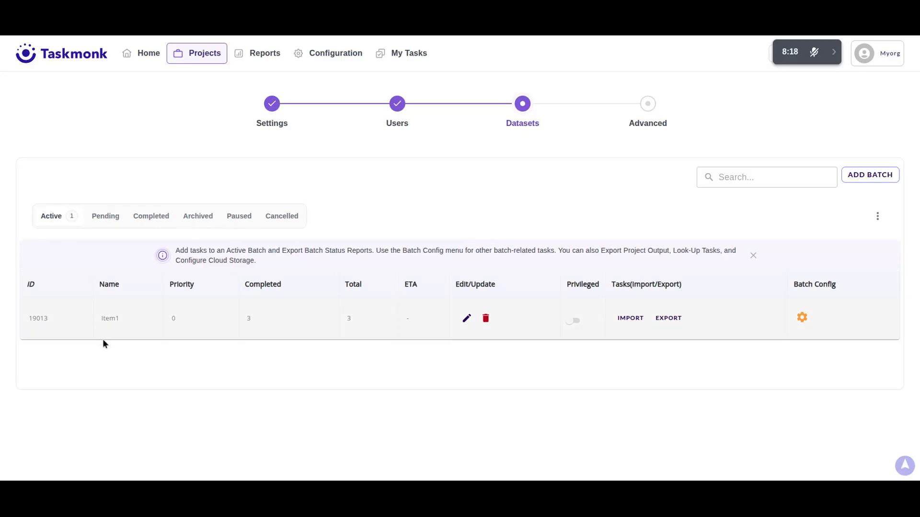
{"action": "left_click", "coordinate": [150, 216]}
{"action": "left_click", "coordinate": [47, 219]}
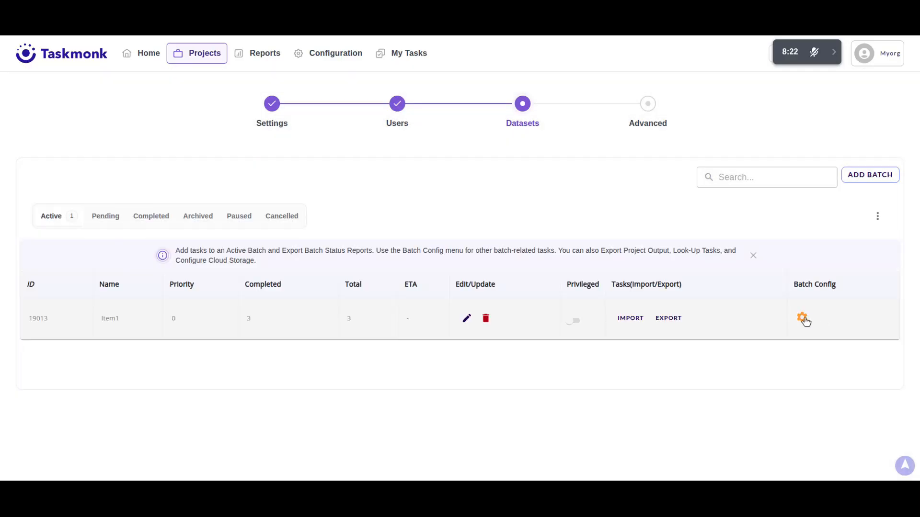
Add the custom message "This is a batch message" to the active Item1 batch and save it.
{"action": "left_click", "coordinate": [803, 318]}
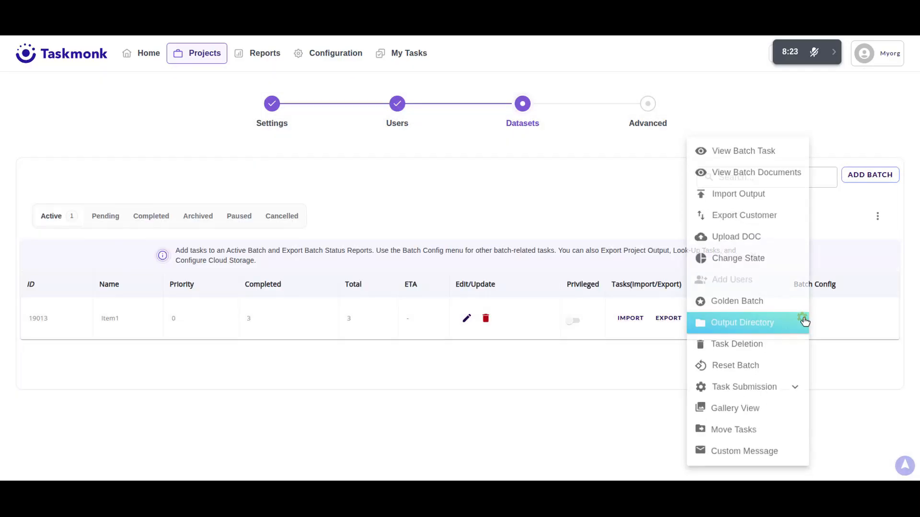
{"action": "left_click", "coordinate": [752, 458]}
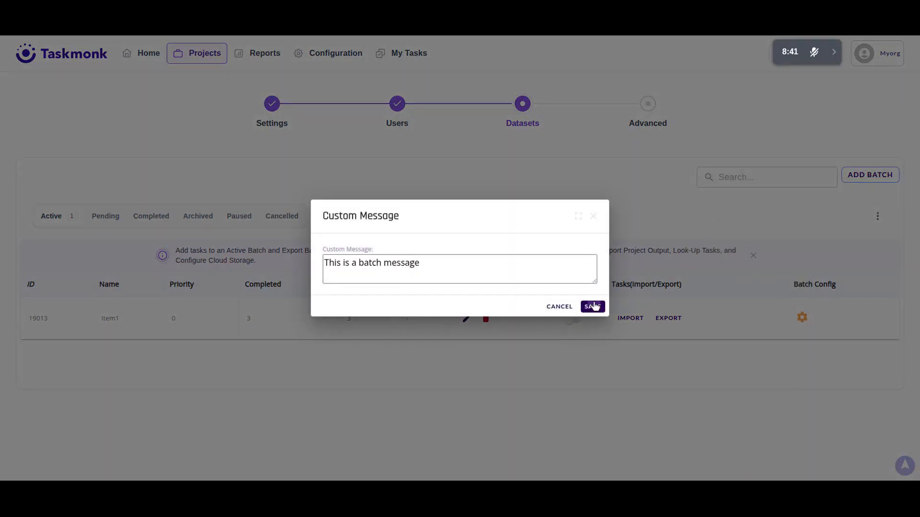
{"action": "left_click", "coordinate": [592, 307]}
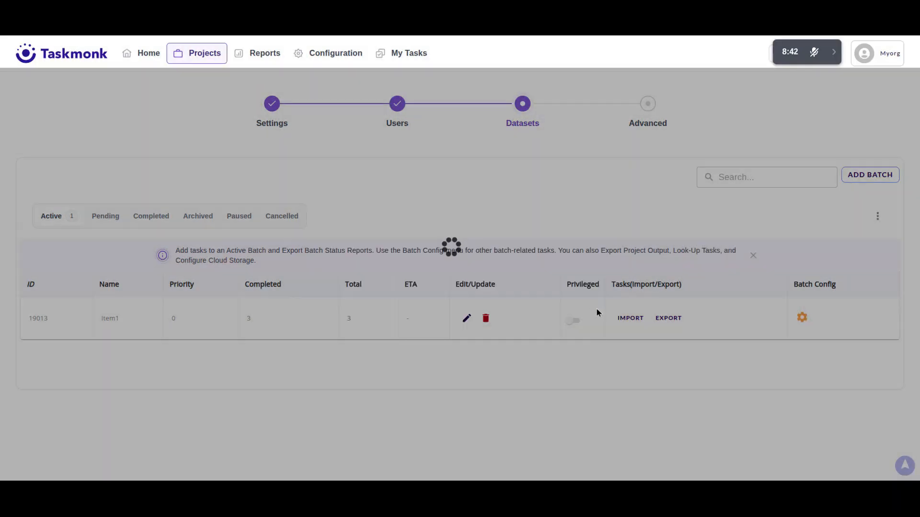